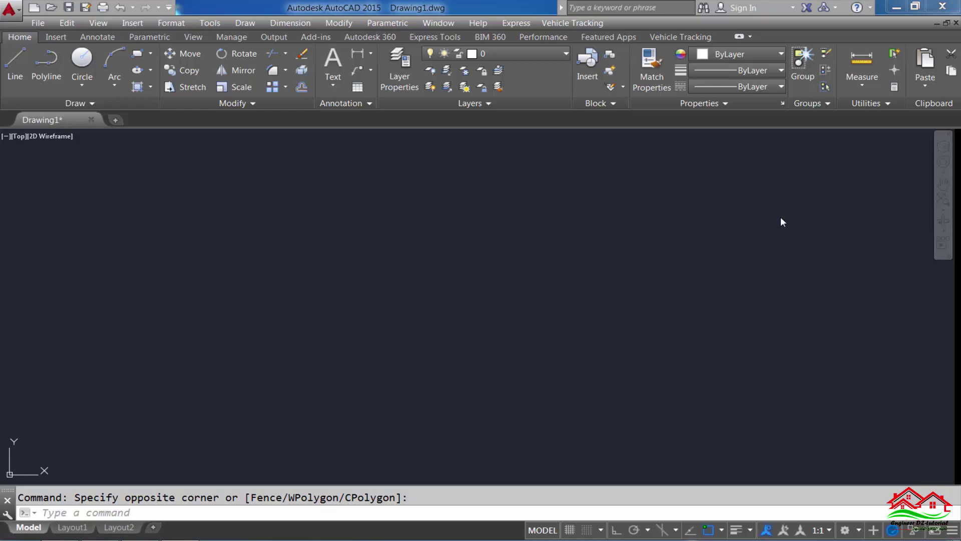
# - Start the Rectangle tool on the empty Drawing1 canvas
pyautogui.click(772, 211)
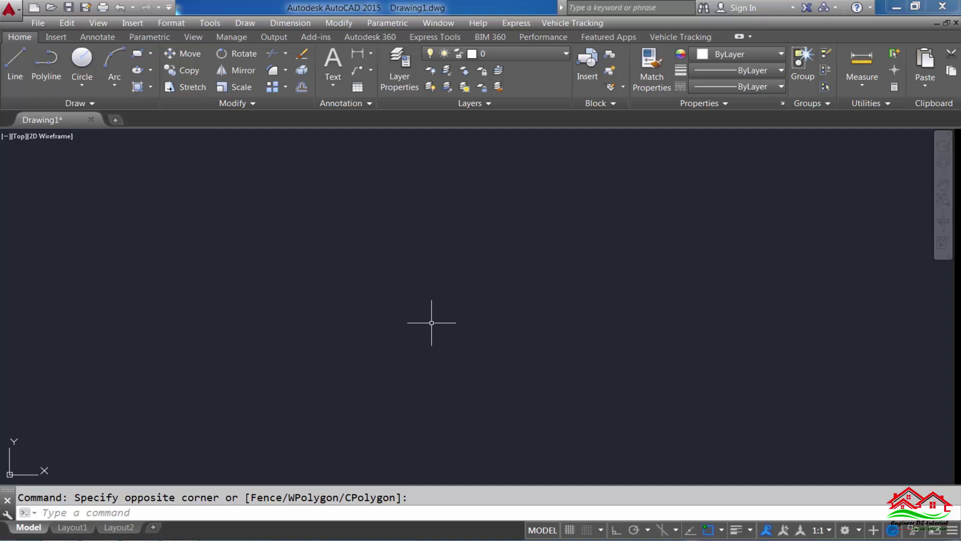
# - Draw a long thin horizontal rectangle mid-drawing, frame it, and window-select it
pyautogui.click(137, 54)
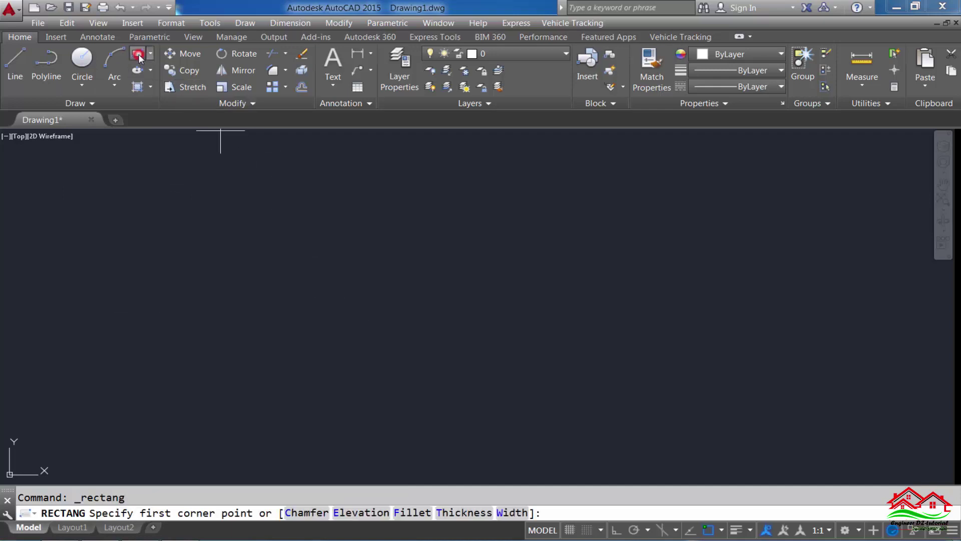
pyautogui.click(287, 247)
pyautogui.click(463, 277)
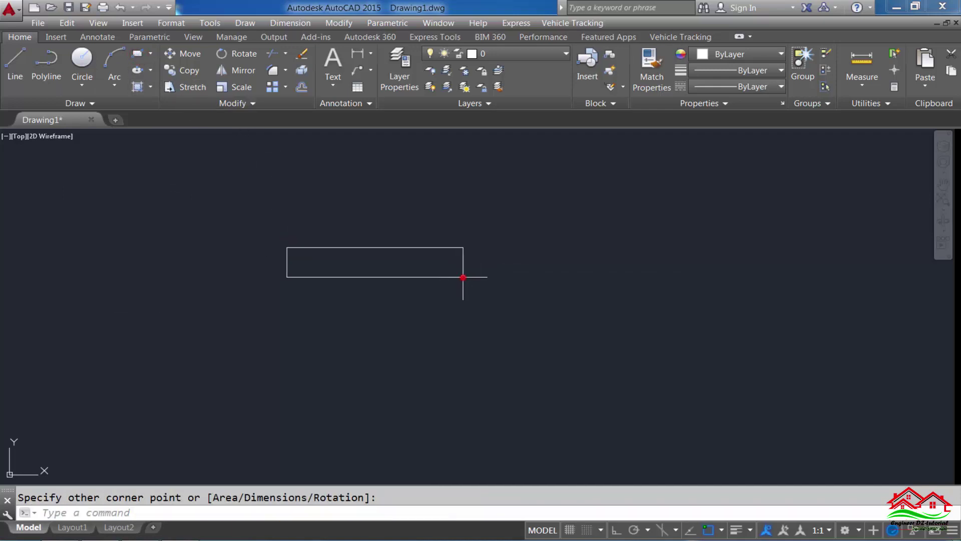
pyautogui.moveTo(346, 245); pyautogui.dragTo(483, 290, button='middle')
pyautogui.scroll(4, 483, 290)
pyautogui.moveTo(521, 315); pyautogui.dragTo(511, 301, button='middle')
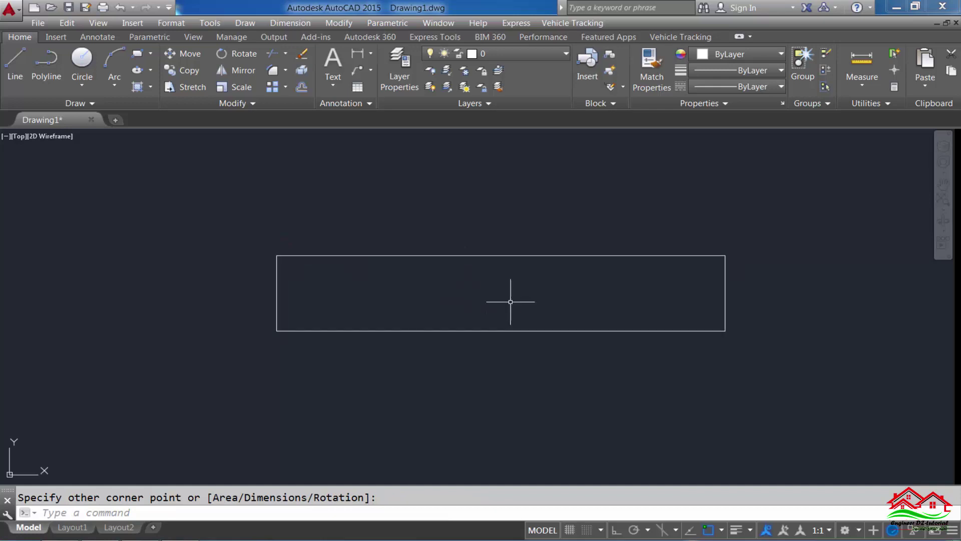
pyautogui.click(792, 197)
pyautogui.click(222, 370)
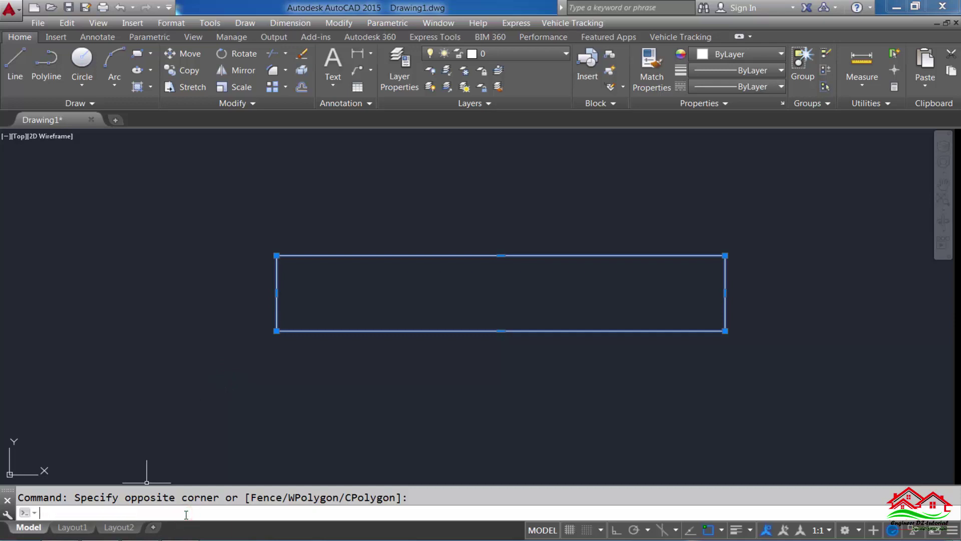
# - Rotate the selected rectangle about its centre by about 88° so it stands upright
pyautogui.write('Ro')
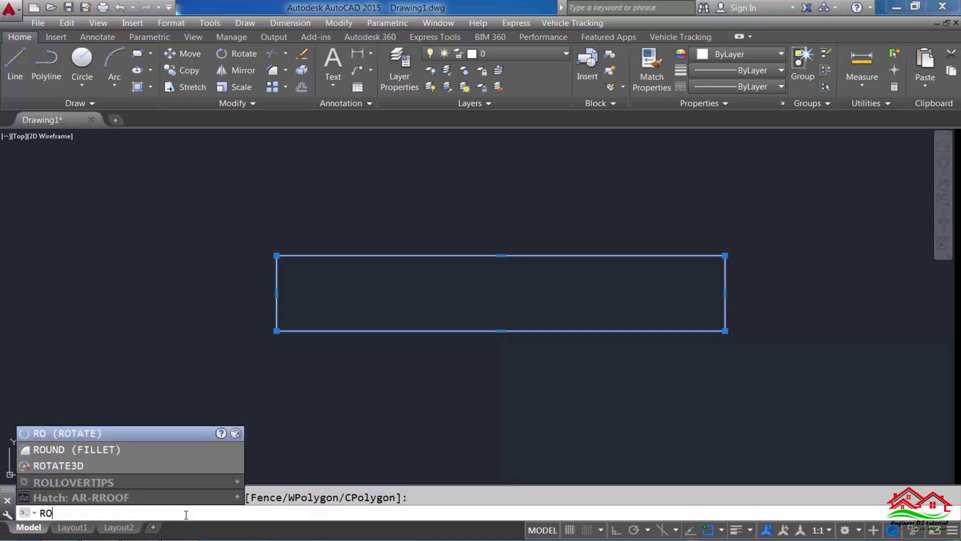
pyautogui.press('Return')
pyautogui.click(494, 309)
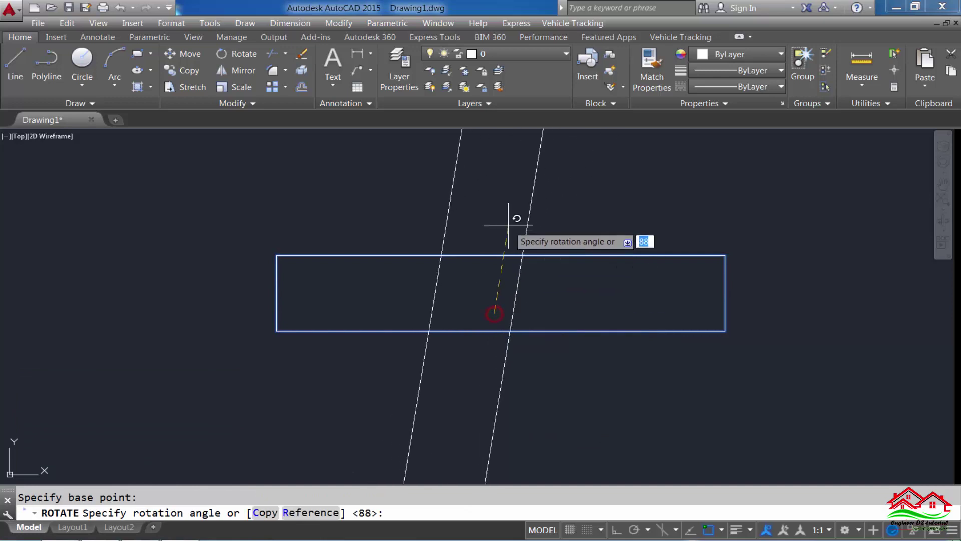
pyautogui.click(501, 219)
pyautogui.scroll(-5, 605, 261)
pyautogui.moveTo(563, 250); pyautogui.dragTo(472, 294, button='middle')
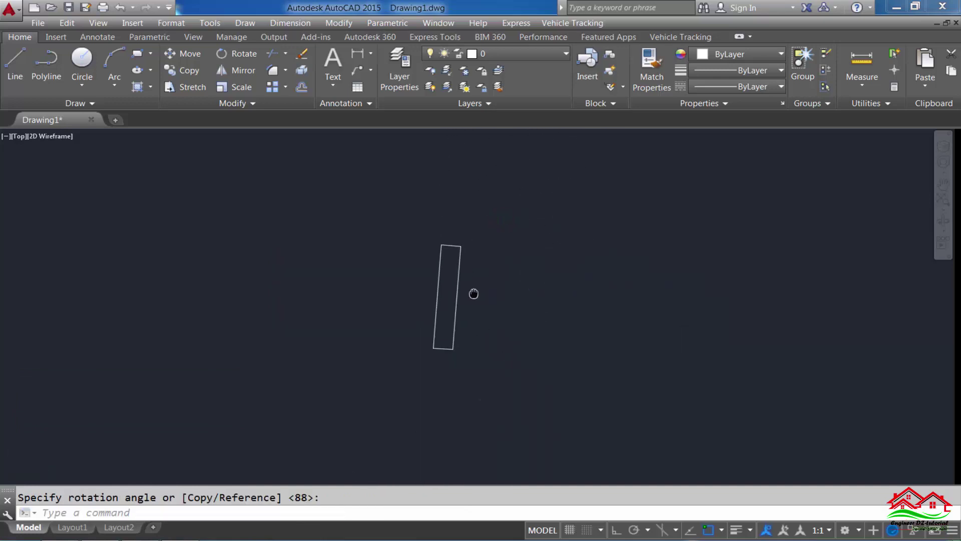
pyautogui.scroll(3, 461, 294)
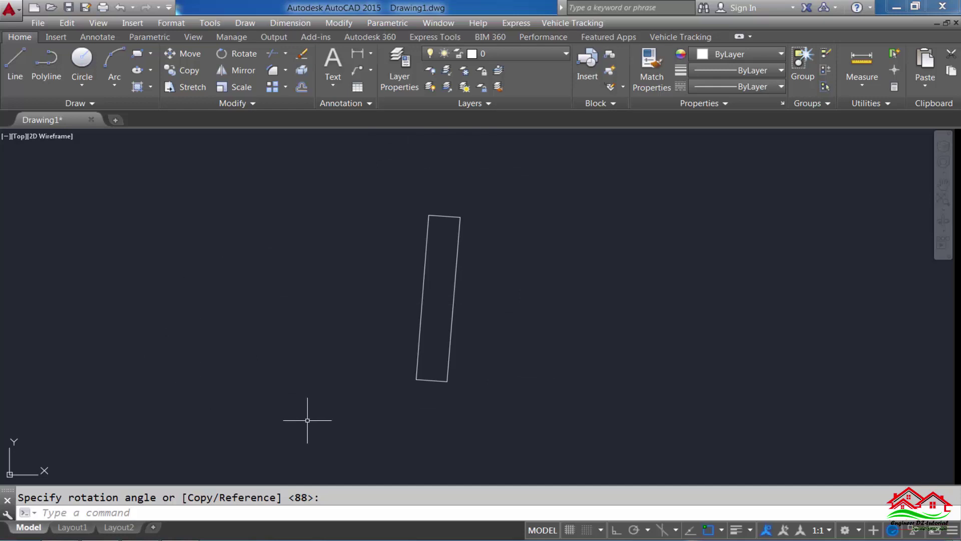
pyautogui.moveTo(288, 327); pyautogui.dragTo(316, 326, button='middle')
pyautogui.write('R')
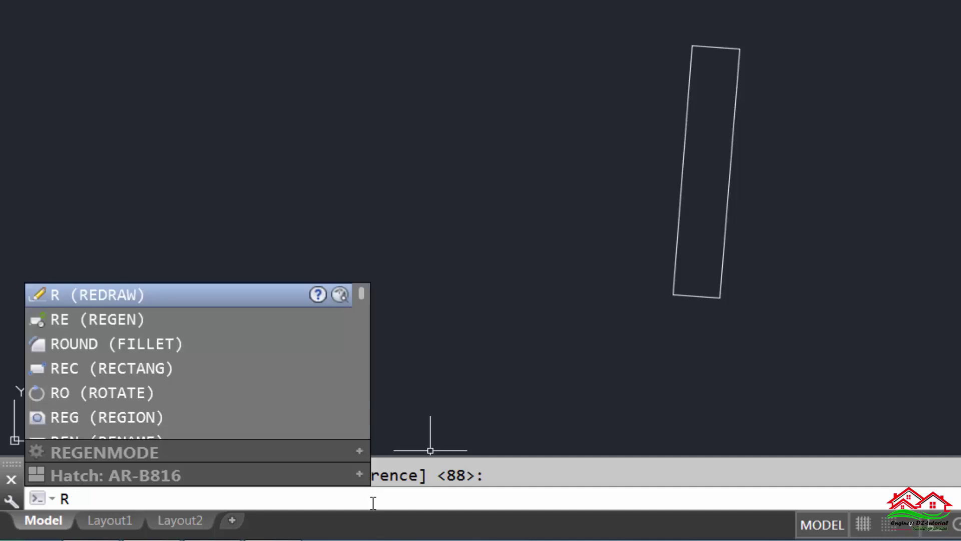
# - Rotate the previously selected rectangle again to a shallow diagonal slant
pyautogui.write('o')
pyautogui.press('Return')
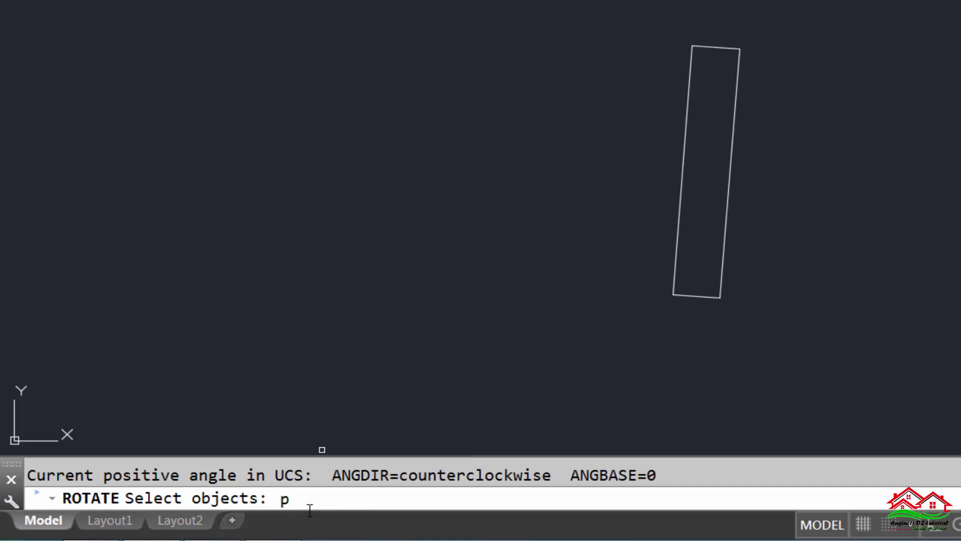
pyautogui.press('Return')
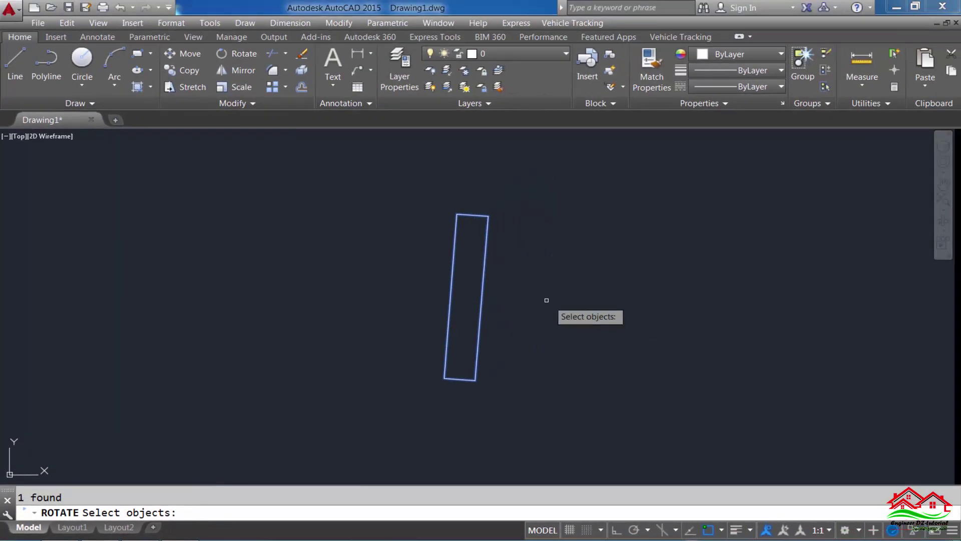
pyautogui.press('Return')
pyautogui.click(516, 306)
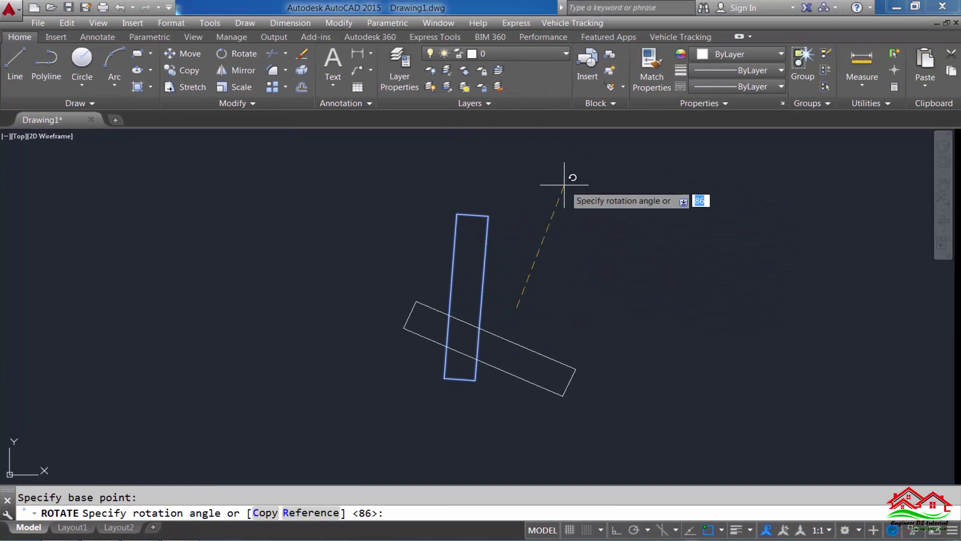
pyautogui.click(549, 395)
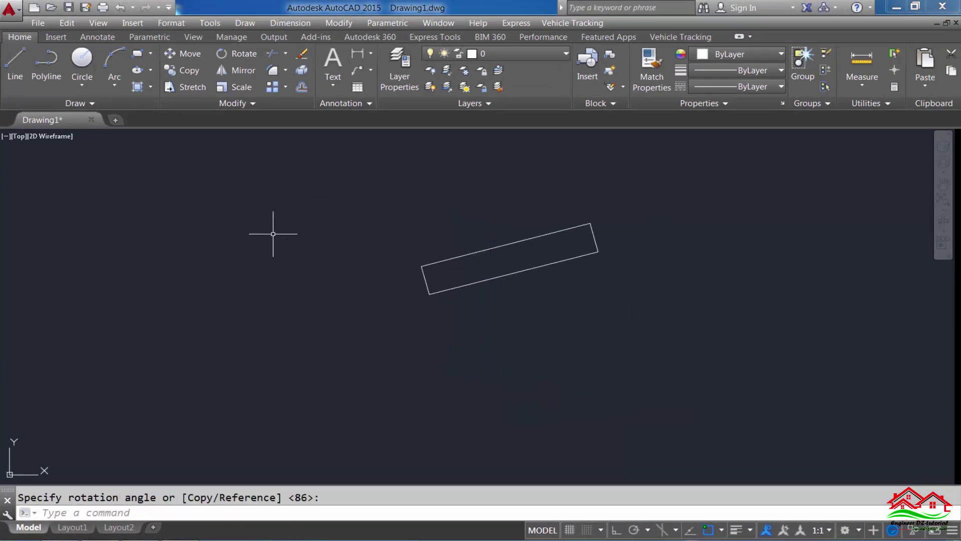
pyautogui.scroll(-2, 311, 290)
pyautogui.moveTo(540, 287); pyautogui.dragTo(341, 285, button='middle')
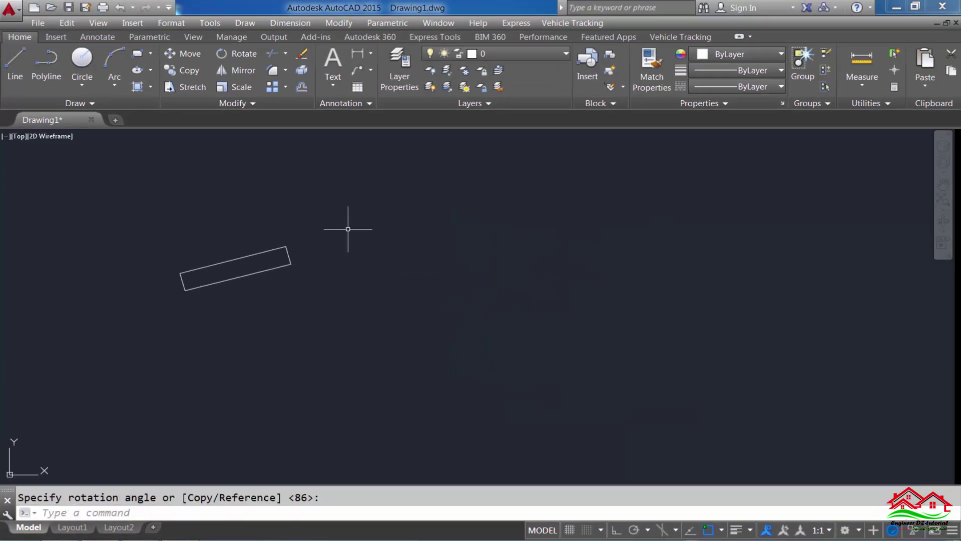
# - Copy the slanted rectangle once to the right, then window-select the copy
pyautogui.write('co')
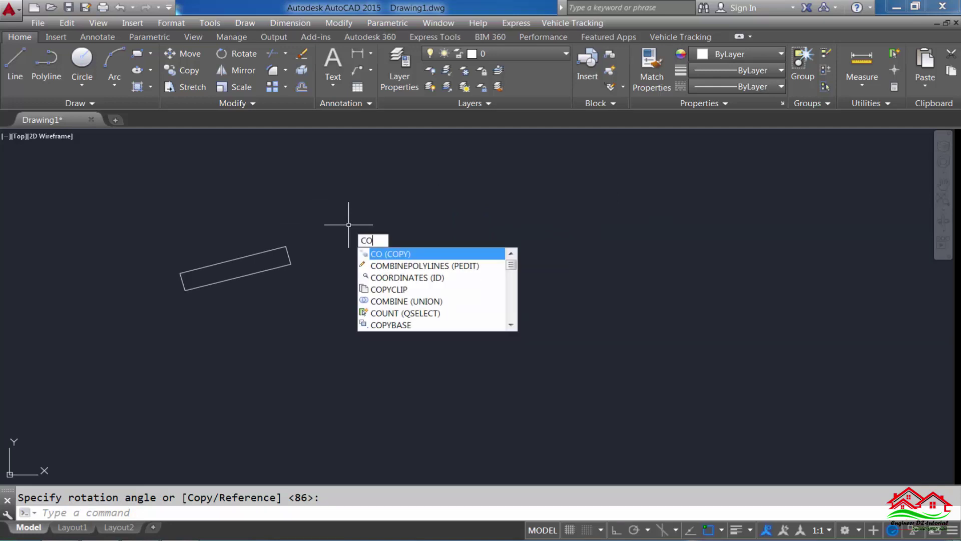
pyautogui.press('Return')
pyautogui.click(318, 221)
pyautogui.click(155, 312)
pyautogui.press('Return')
pyautogui.click(260, 316)
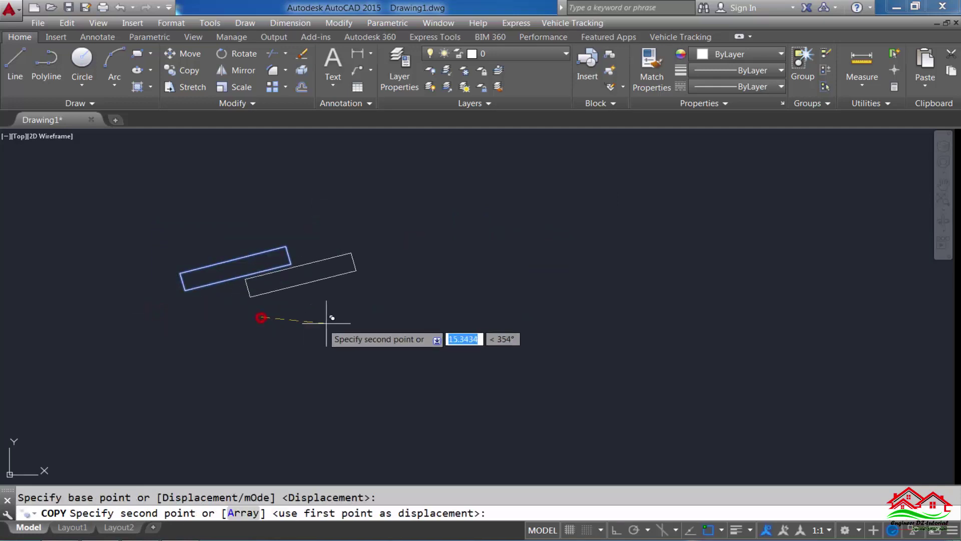
pyautogui.click(514, 325)
pyautogui.press('Escape')
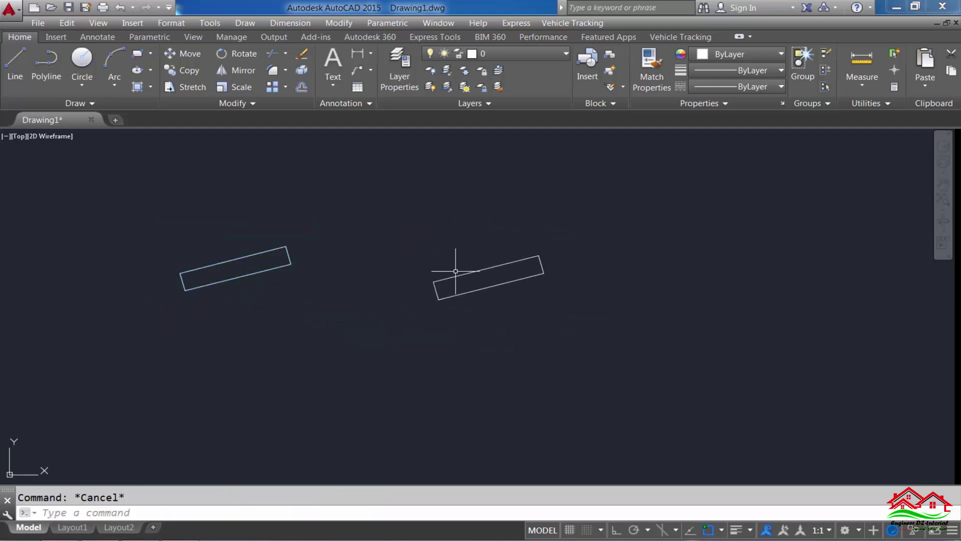
pyautogui.scroll(3, 467, 284)
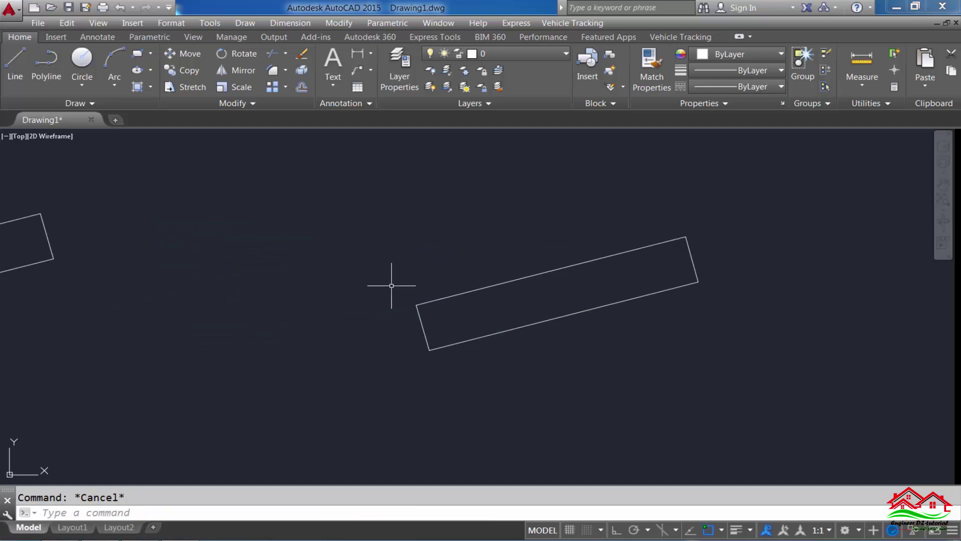
pyautogui.click(758, 211)
pyautogui.click(504, 339)
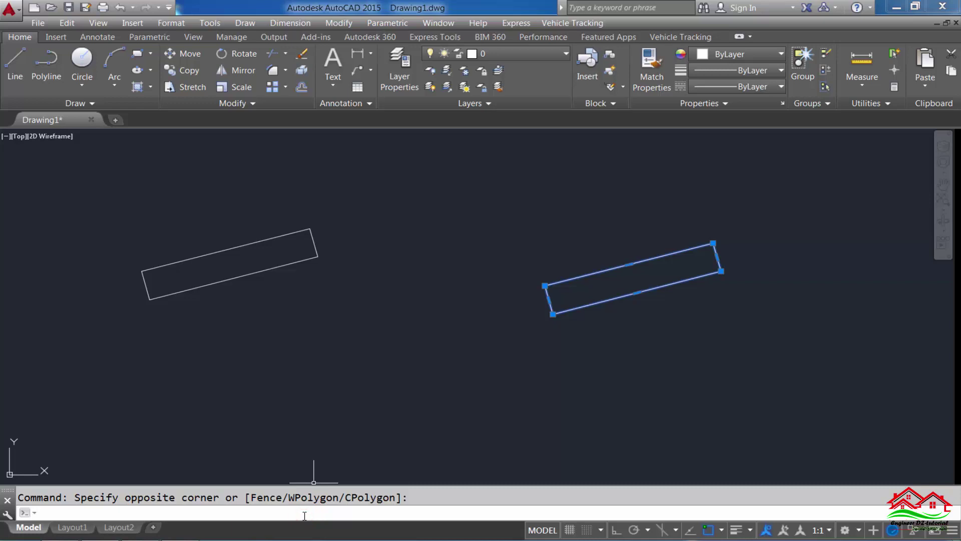
pyautogui.write('M')
# - Move the right-hand rectangle lower and slightly further right
pyautogui.press('Return')
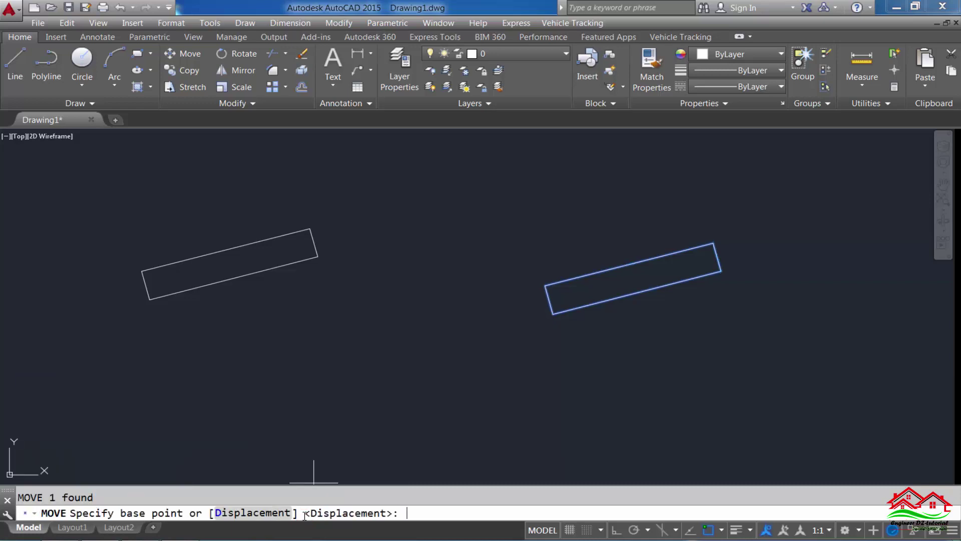
pyautogui.click(641, 335)
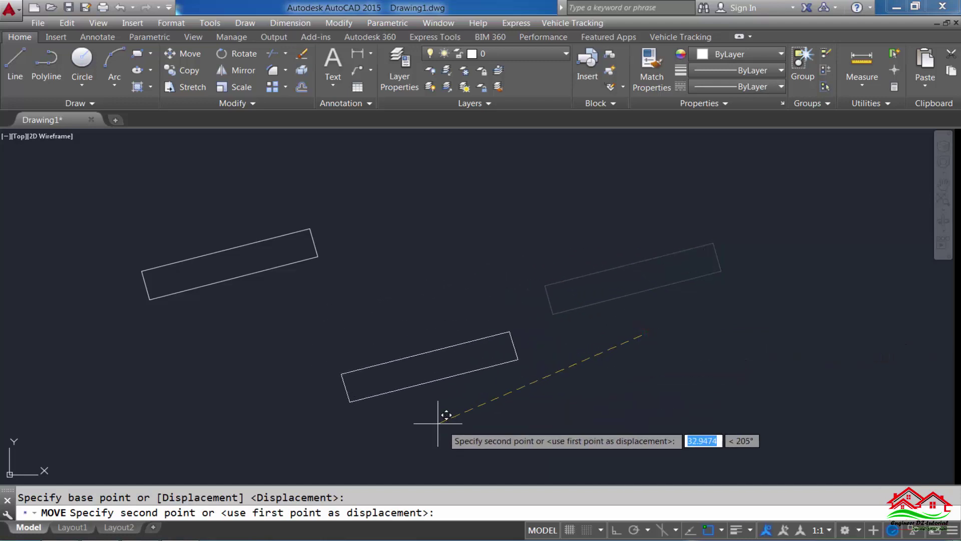
pyautogui.click(675, 397)
pyautogui.moveTo(701, 401); pyautogui.dragTo(706, 384, button='middle')
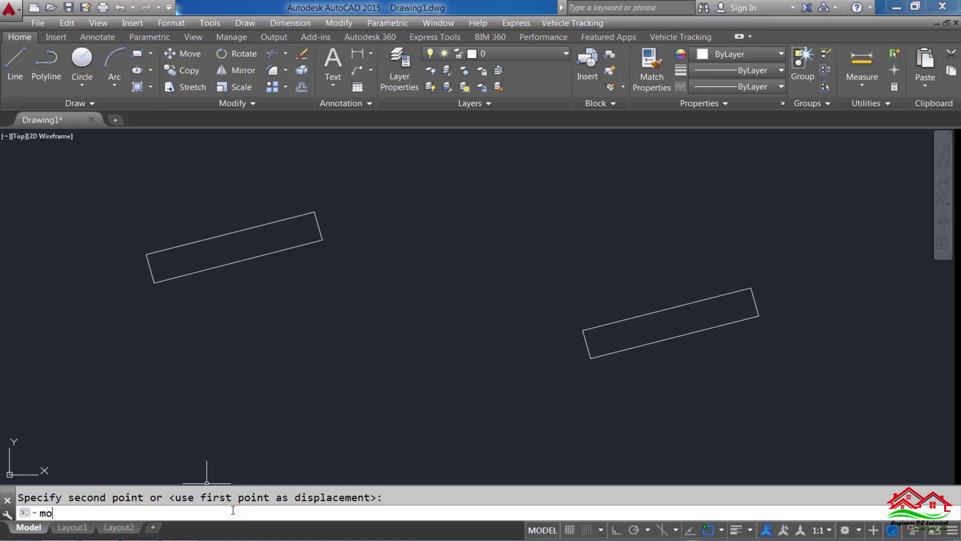
# - Toggle the Properties palette closed and cancel the pending Move command
pyautogui.press('Return')
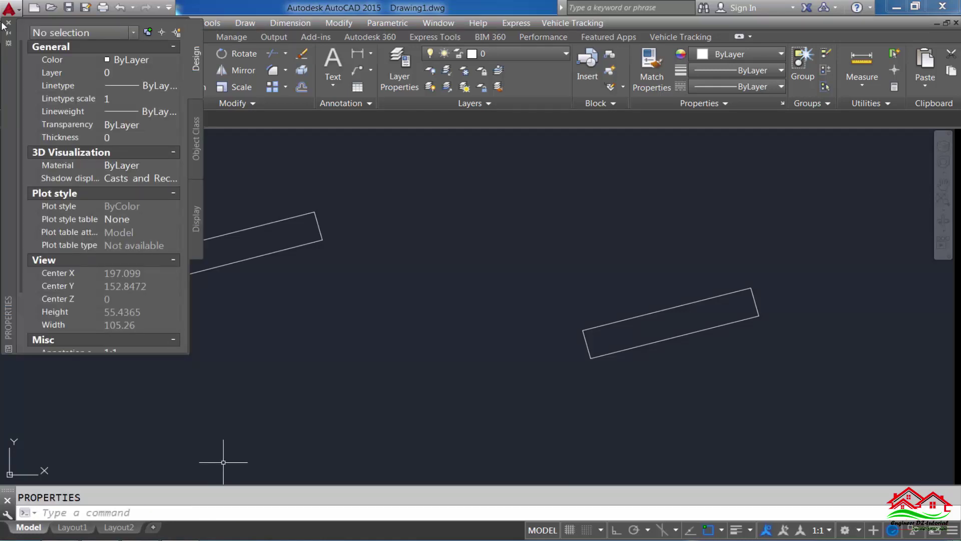
pyautogui.hotkey('ctrl', '1')
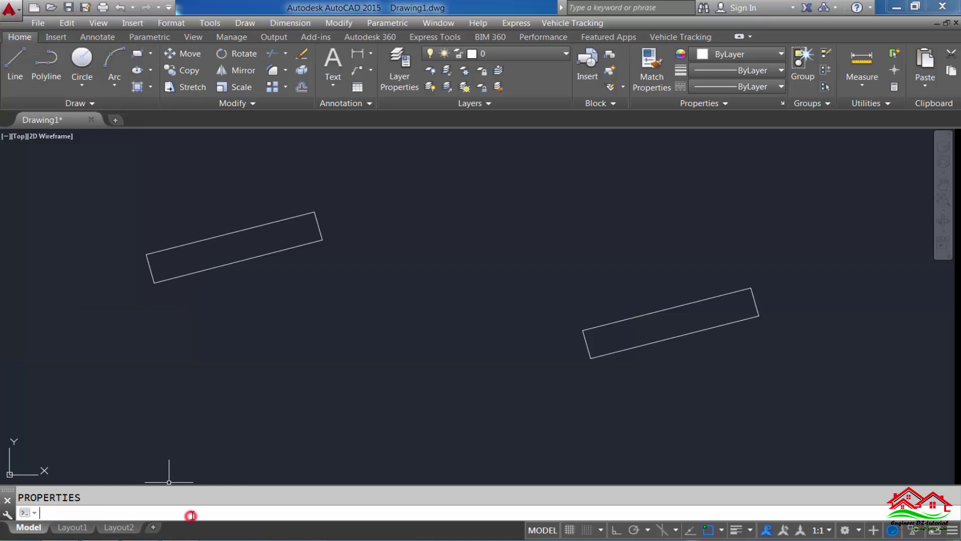
pyautogui.write('M')
pyautogui.press('Return')
pyautogui.write('p')
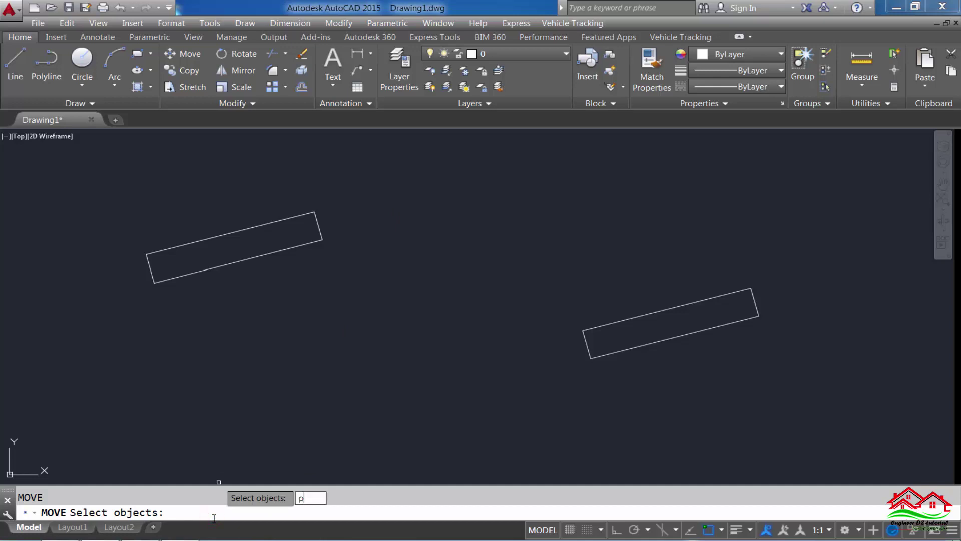
pyautogui.press('Return')
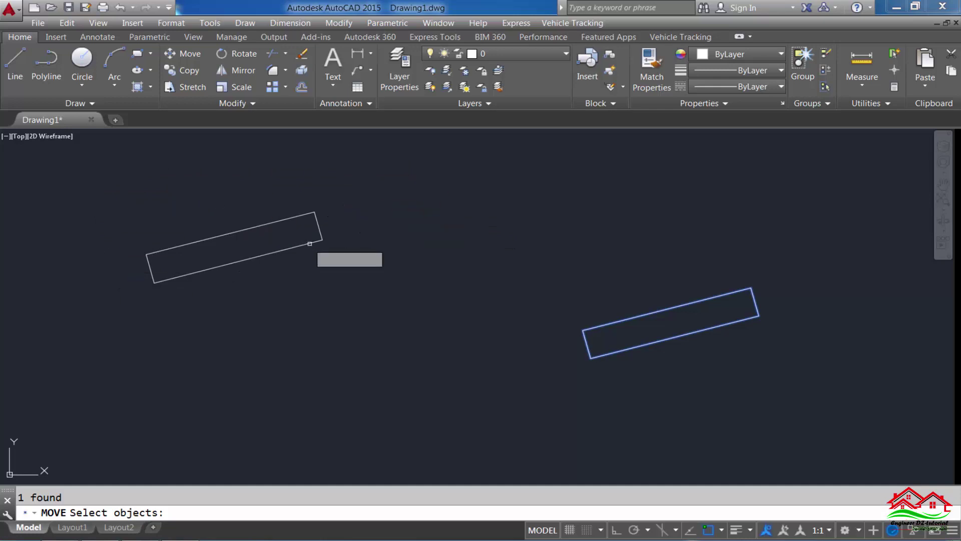
pyautogui.press('Escape')
# - Window-select both slanted rectangles and delete them
pyautogui.scroll(-2, 348, 231)
pyautogui.click(577, 177)
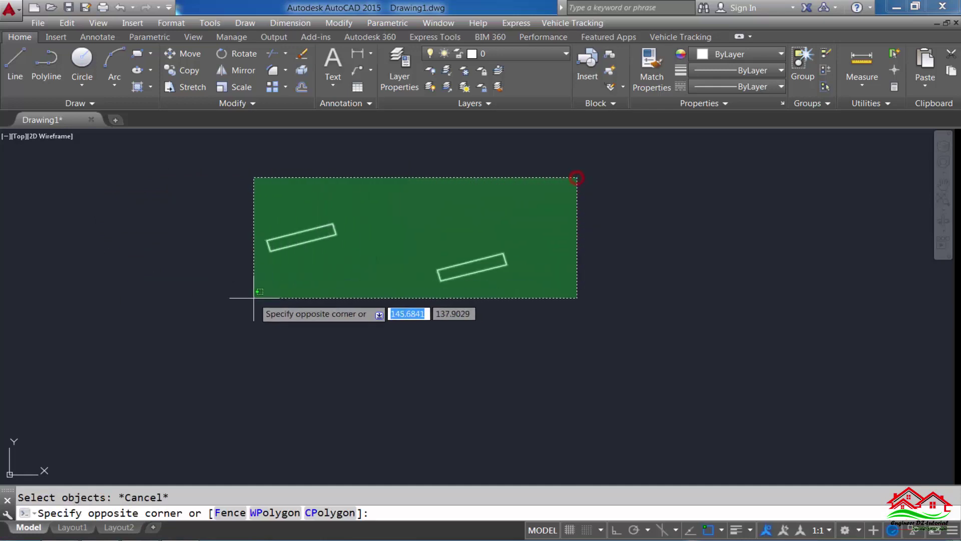
pyautogui.click(244, 298)
pyautogui.press('Delete')
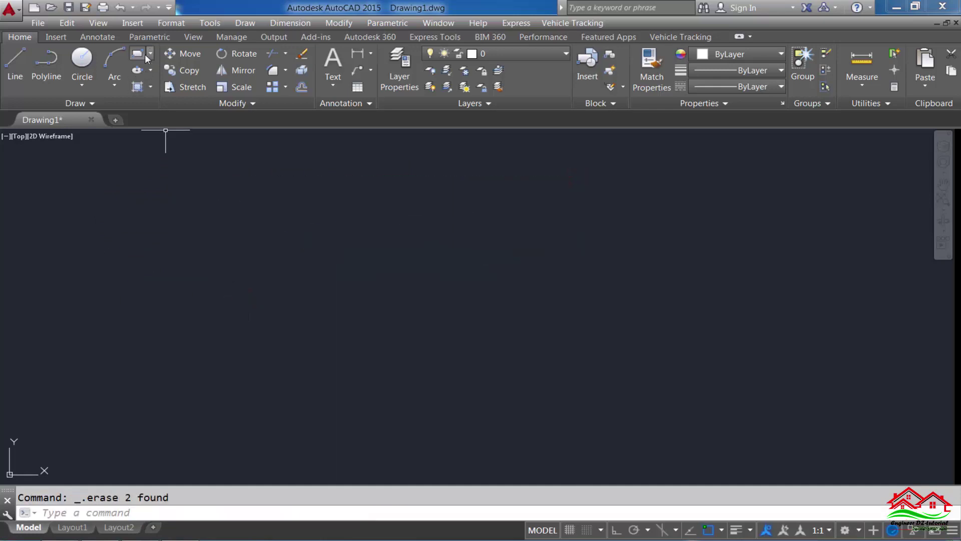
# - Draw the first overlapping rectangles of the upper-left cluster
pyautogui.click(138, 54)
pyautogui.click(169, 178)
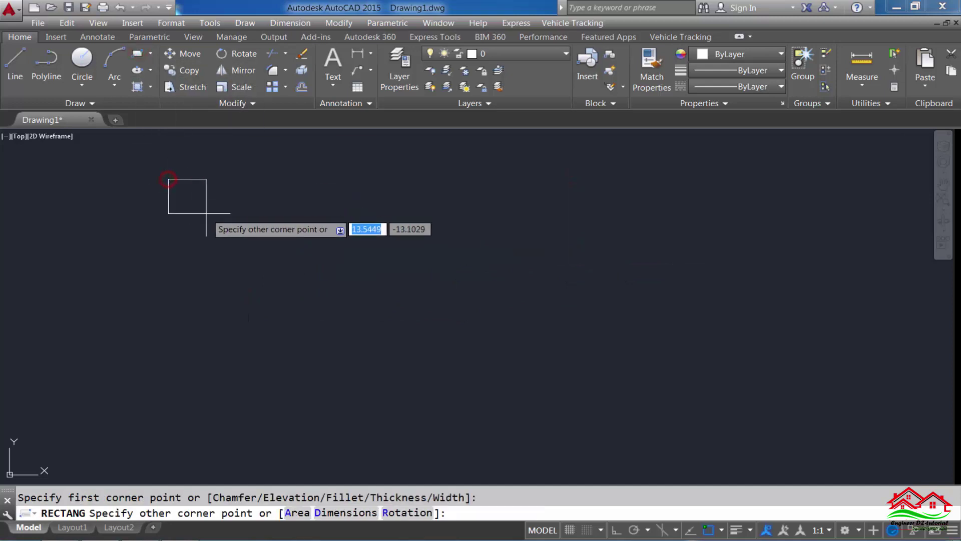
pyautogui.scroll(2, 163, 175)
pyautogui.press('Return')
pyautogui.click(206, 215)
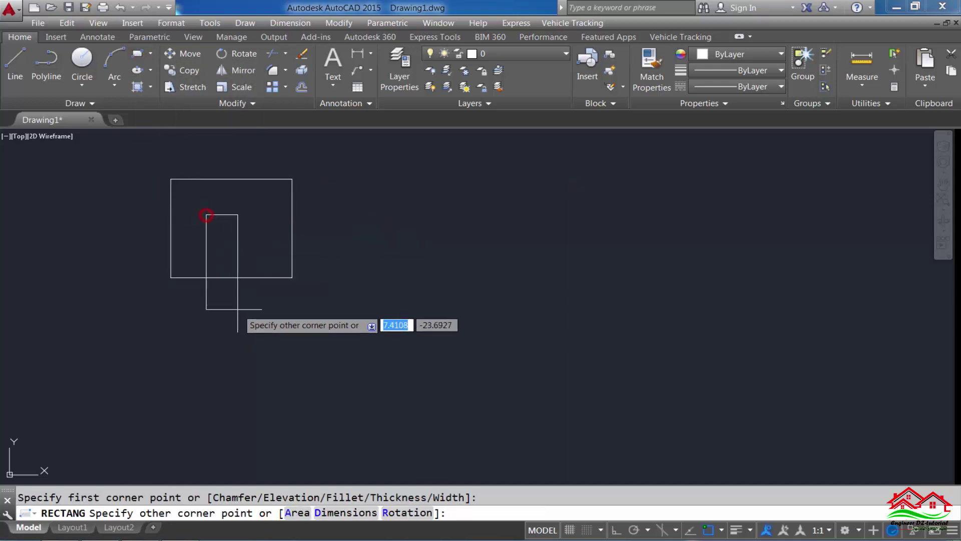
pyautogui.click(251, 319)
# - Add the remaining overlapping rectangles, including a wide fourth one, to finish the four-rectangle cluster
pyautogui.press('Return')
pyautogui.click(377, 211)
pyautogui.click(272, 301)
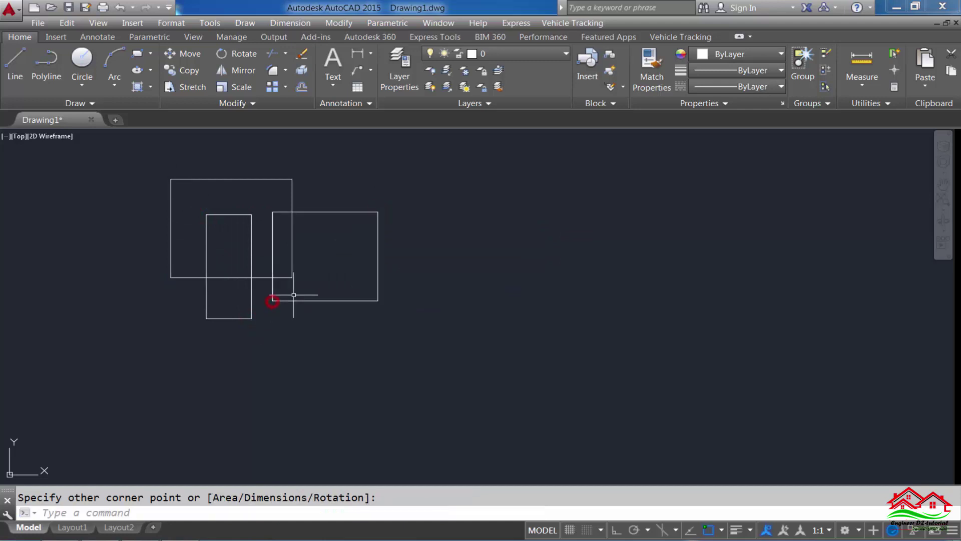
pyautogui.press('Return')
pyautogui.click(334, 282)
pyautogui.click(124, 342)
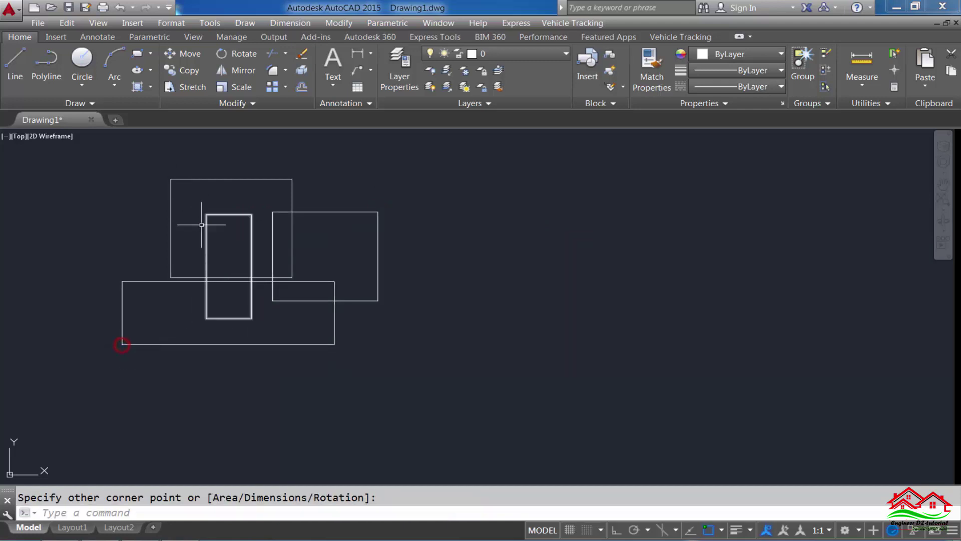
pyautogui.scroll(-4, 190, 214)
pyautogui.moveTo(271, 303); pyautogui.dragTo(290, 274, button='middle')
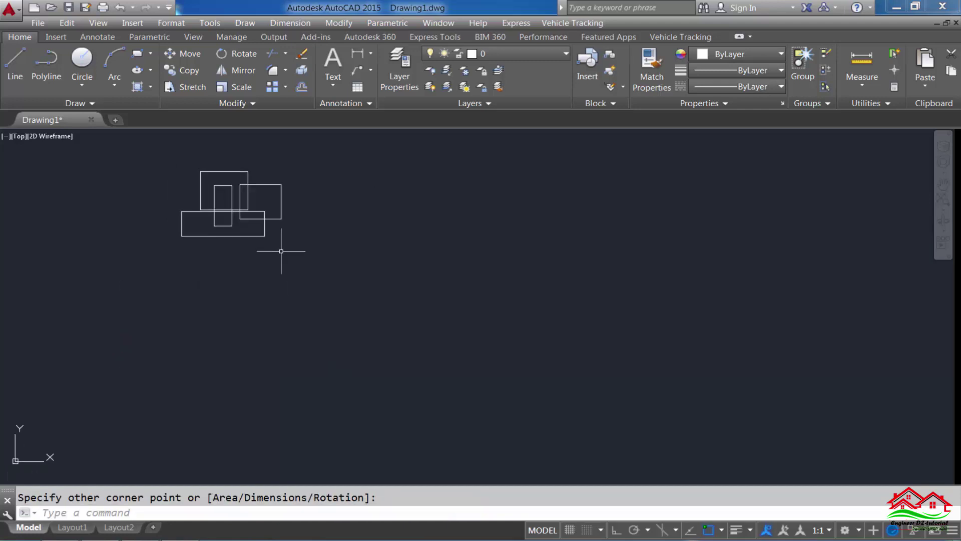
pyautogui.click(81, 58)
# - Draw four overlapping circles below the rectangle cluster
pyautogui.click(198, 334)
pyautogui.click(226, 323)
pyautogui.press('Return')
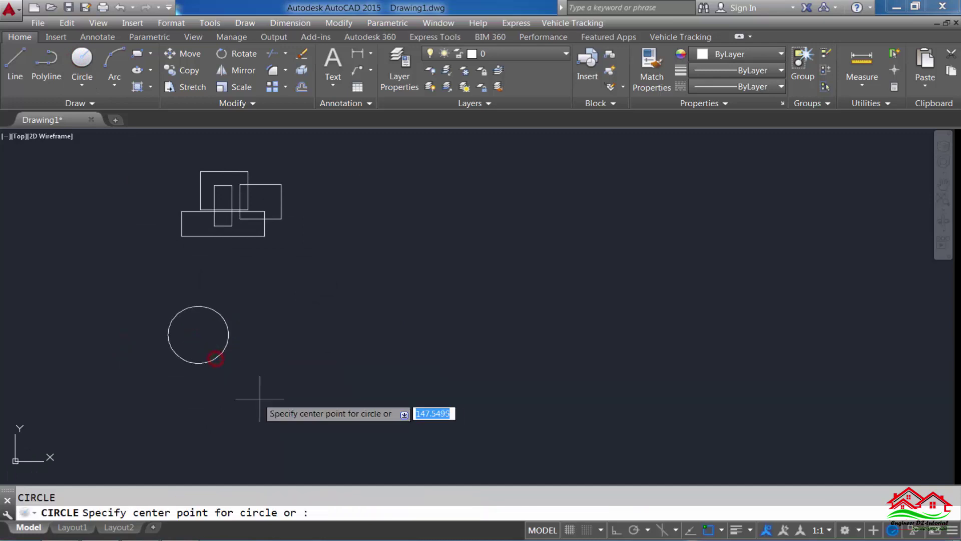
pyautogui.click(212, 358)
pyautogui.click(222, 377)
pyautogui.press('Return')
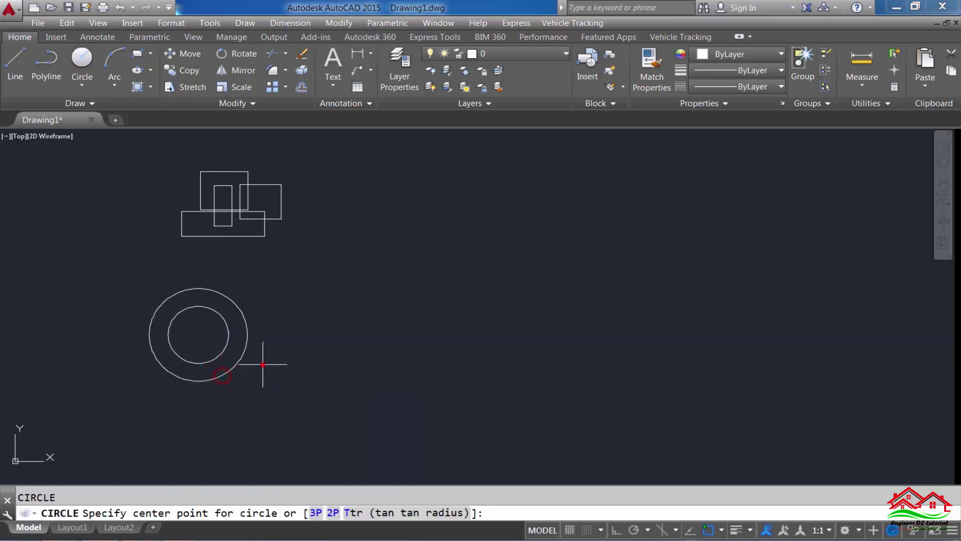
pyautogui.click(261, 365)
pyautogui.click(290, 401)
pyautogui.press('Return')
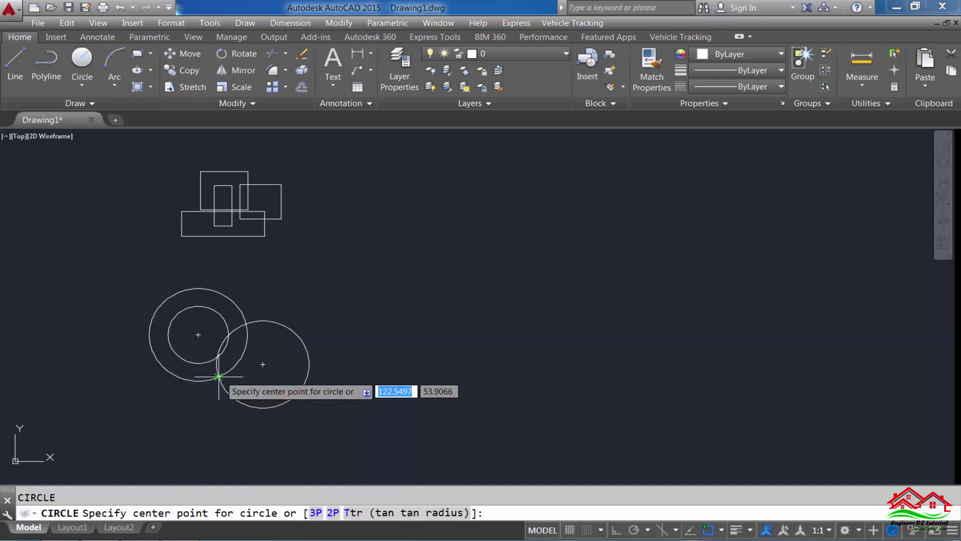
pyautogui.click(218, 376)
pyautogui.click(194, 414)
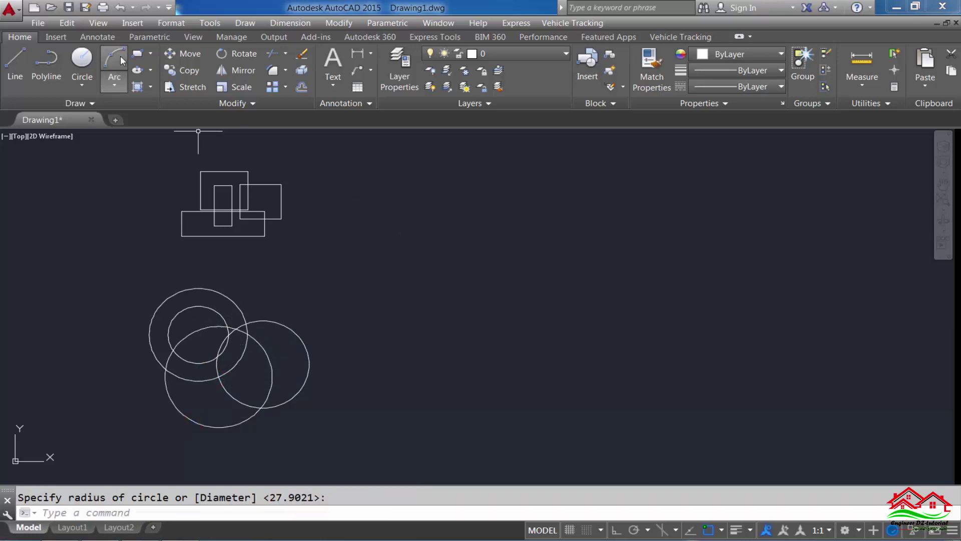
# - Draw tall, horizontal and large overlapping rectangles forming a grid to the right
pyautogui.click(139, 55)
pyautogui.click(460, 170)
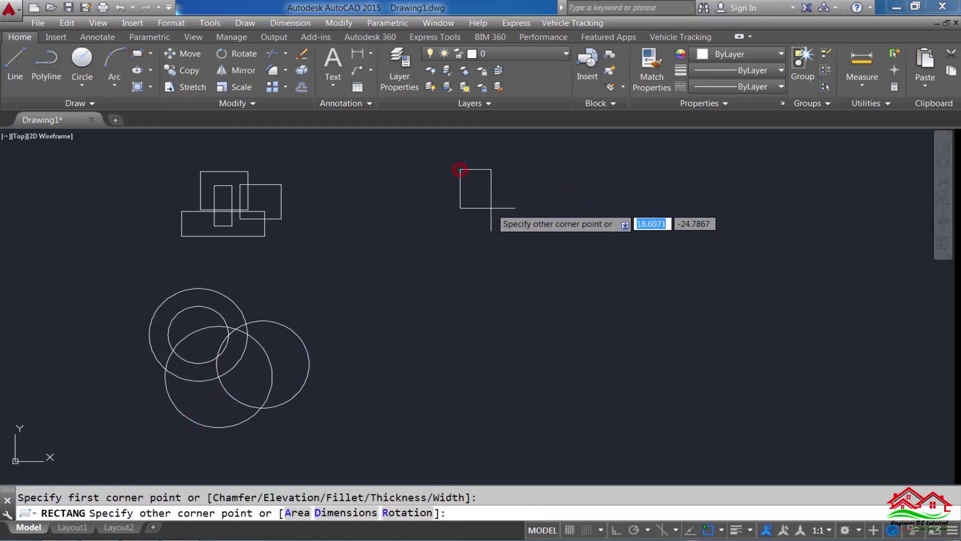
pyautogui.click(485, 278)
pyautogui.press('Return')
pyautogui.click(549, 198)
pyautogui.click(399, 225)
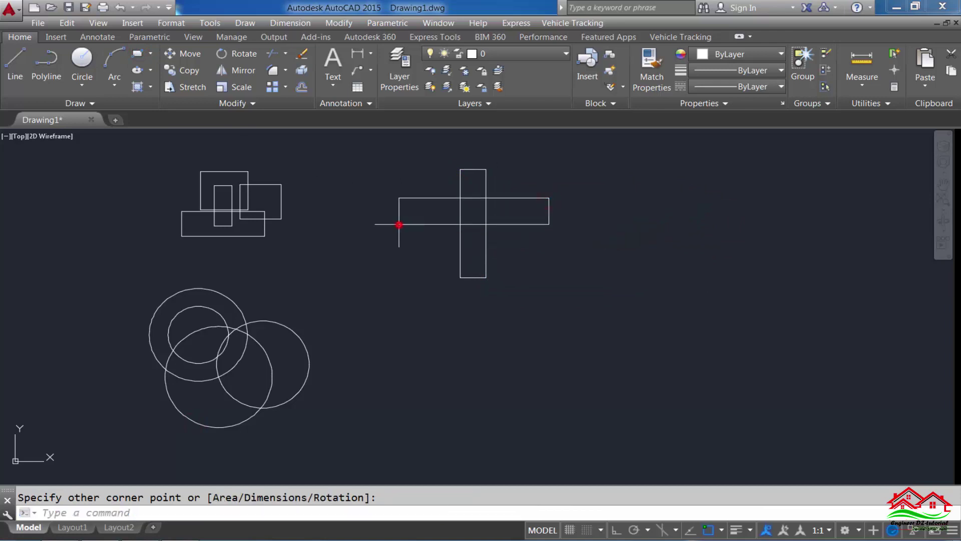
pyautogui.press('Return')
pyautogui.click(438, 166)
pyautogui.click(423, 251)
pyautogui.press('Return')
pyautogui.click(517, 178)
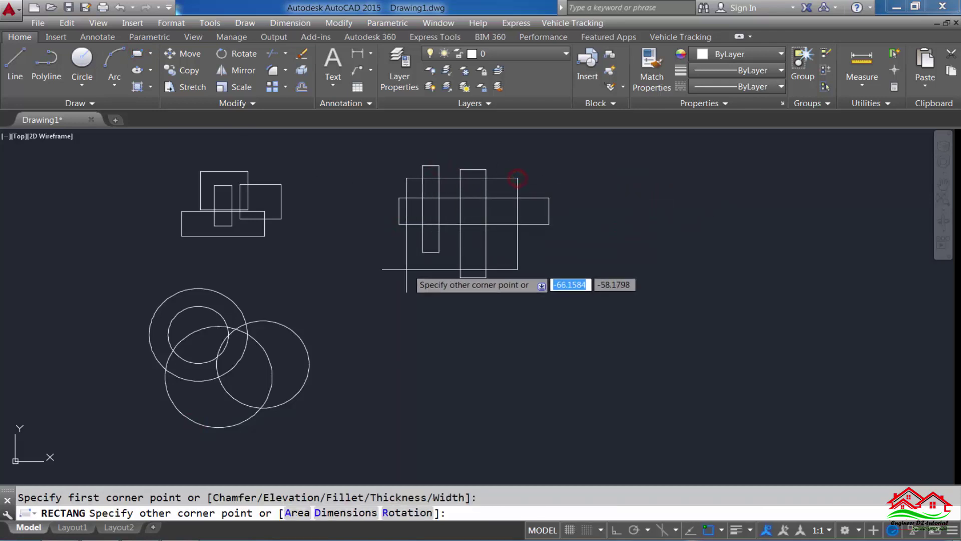
pyautogui.click(389, 277)
pyautogui.moveTo(505, 256); pyautogui.dragTo(472, 249, button='middle')
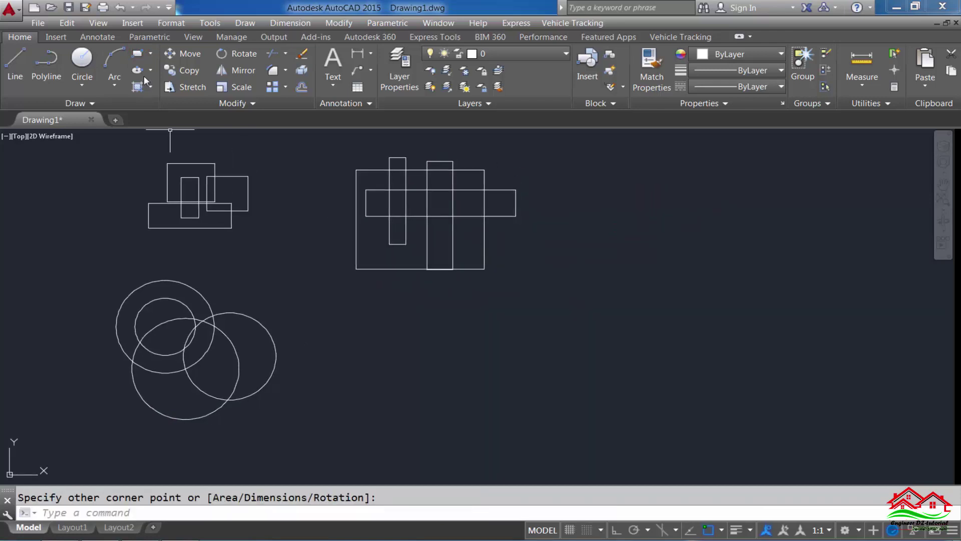
# - Draw a set of concentric circles sharing one centre on the right
pyautogui.click(90, 63)
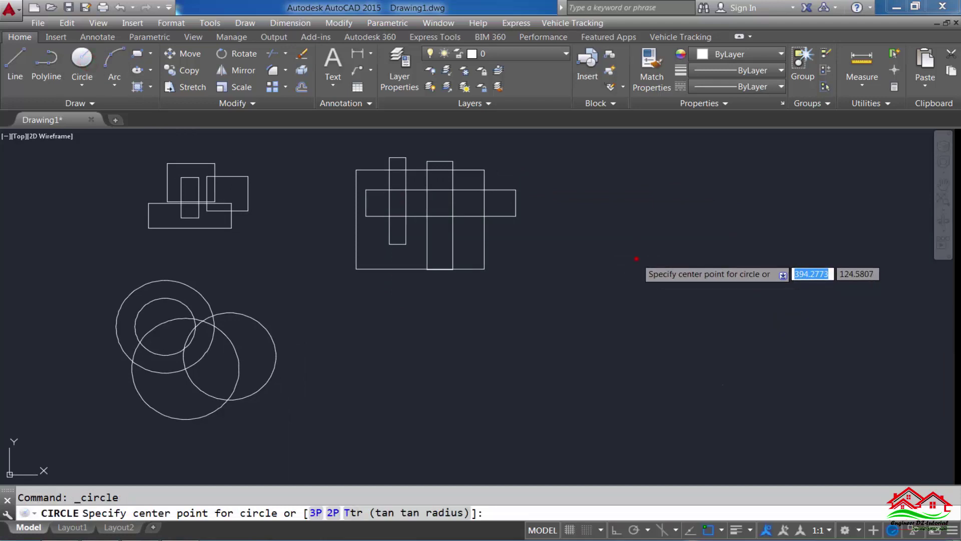
pyautogui.click(636, 259)
pyautogui.press('Return')
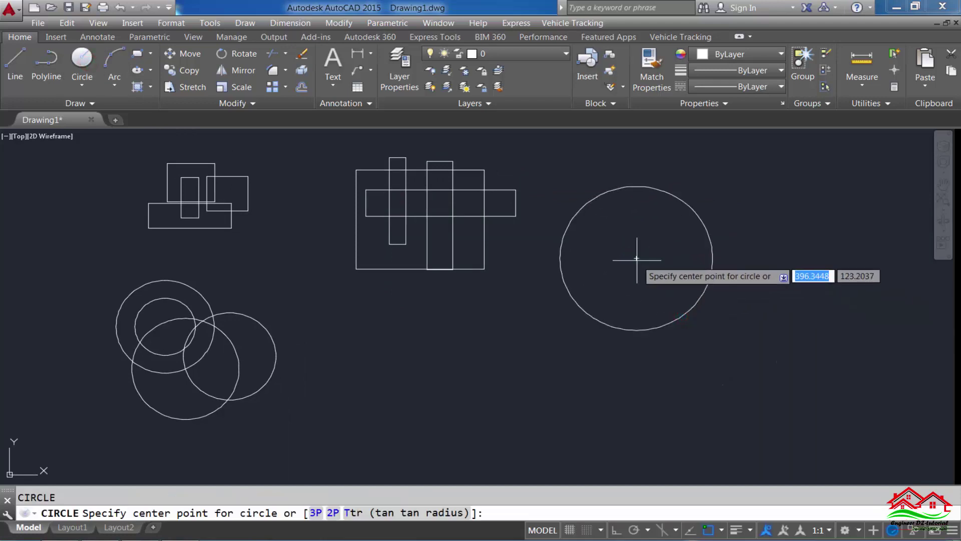
pyautogui.click(636, 259)
pyautogui.click(637, 220)
pyautogui.press('Return')
pyautogui.click(638, 256)
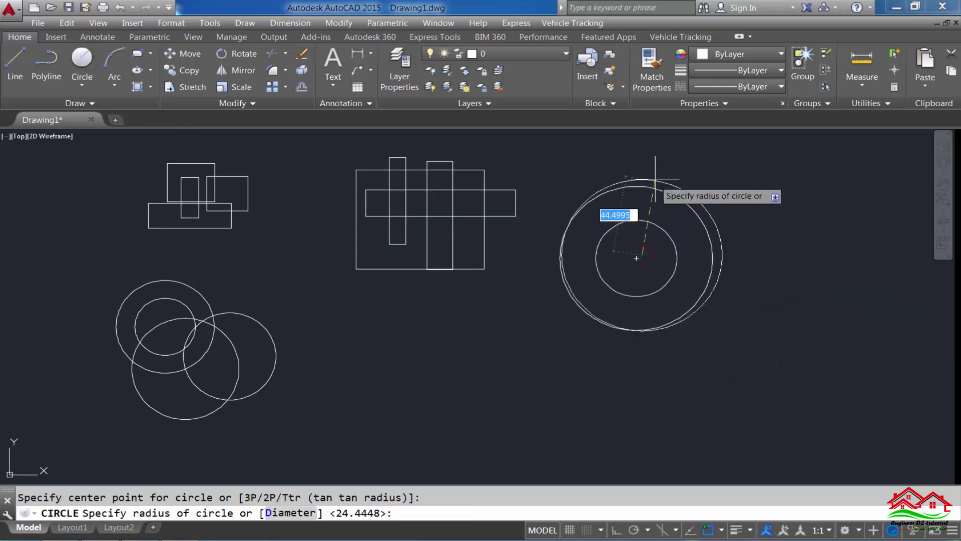
pyautogui.click(659, 172)
pyautogui.press('Return')
pyautogui.click(636, 259)
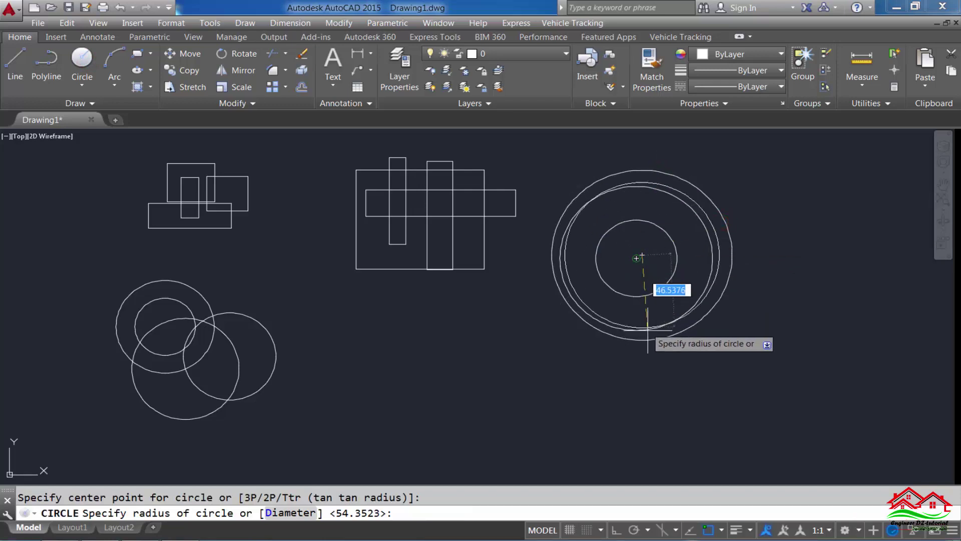
pyautogui.click(660, 360)
pyautogui.scroll(-2, 661, 356)
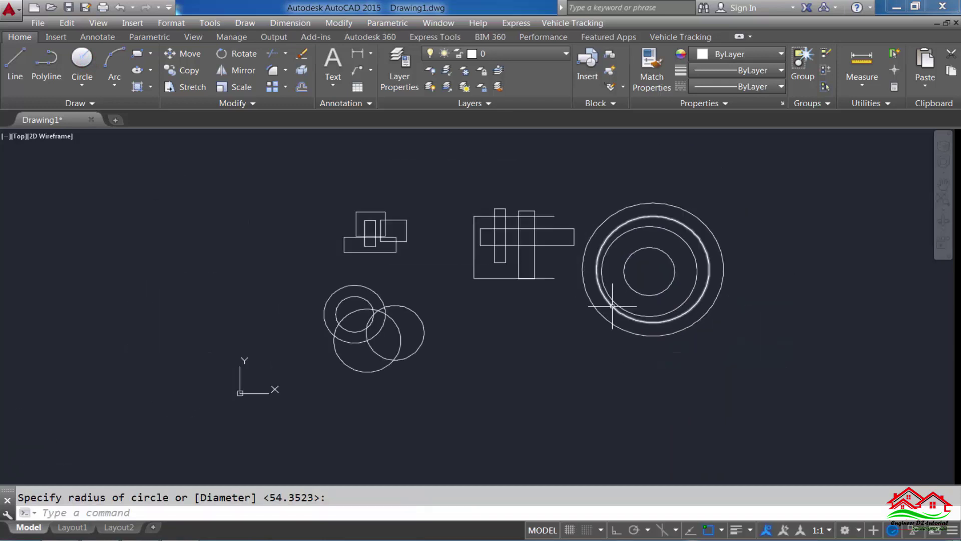
pyautogui.moveTo(689, 326); pyautogui.dragTo(657, 321, button='middle')
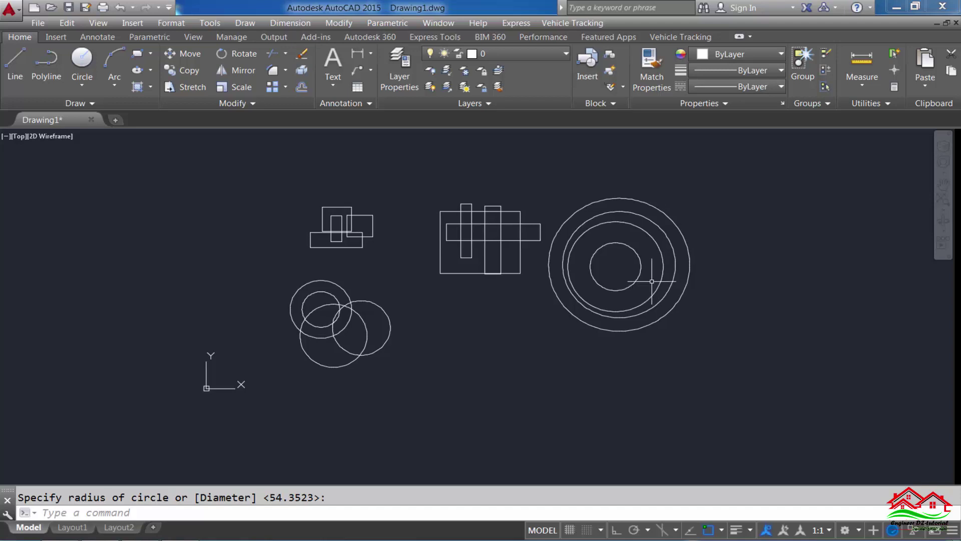
# - Draw an irregular nine-point zigzag polyline shape at the bottom
pyautogui.click(46, 62)
pyautogui.click(421, 405)
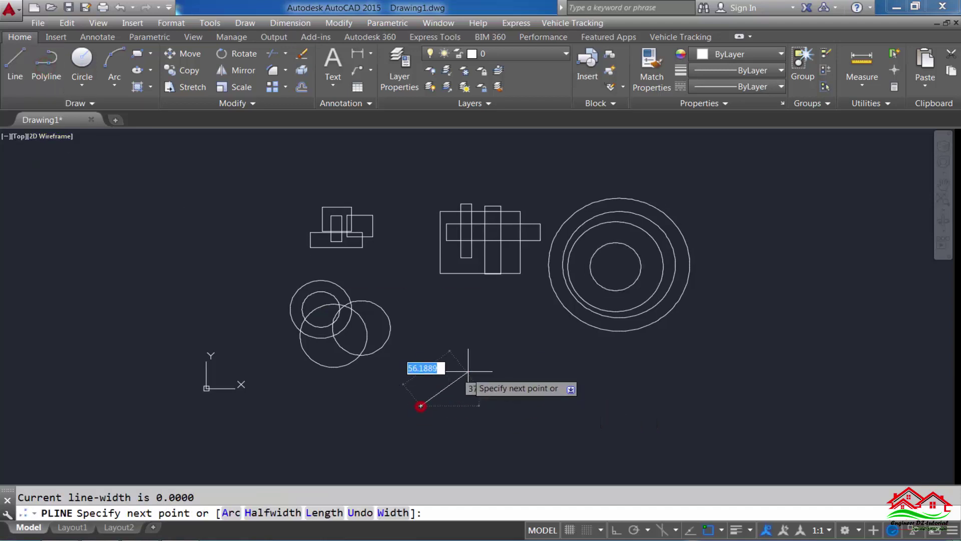
pyautogui.click(468, 371)
pyautogui.click(549, 400)
pyautogui.click(514, 418)
pyautogui.click(460, 387)
pyautogui.click(509, 360)
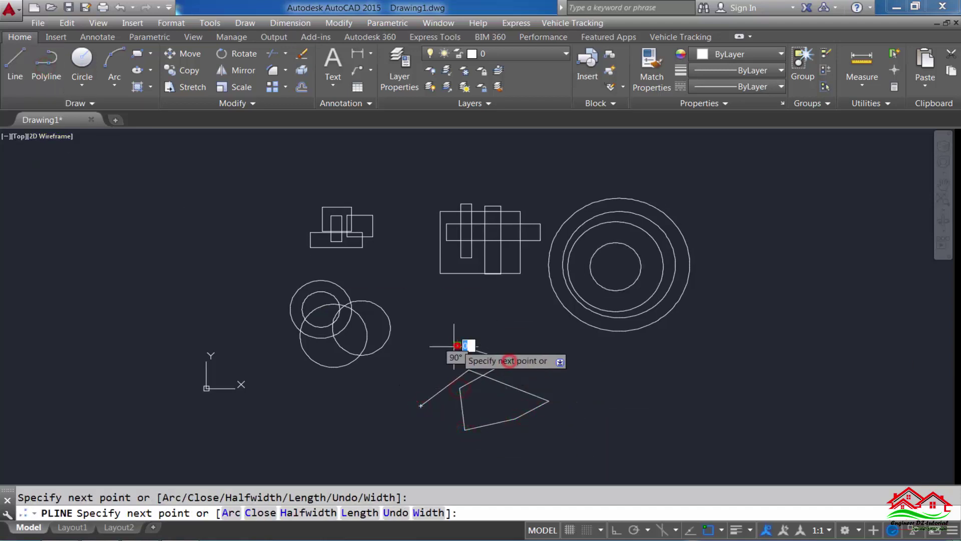
pyautogui.click(426, 374)
pyautogui.click(440, 418)
pyautogui.click(514, 418)
pyautogui.press('Return')
pyautogui.scroll(2, 488, 350)
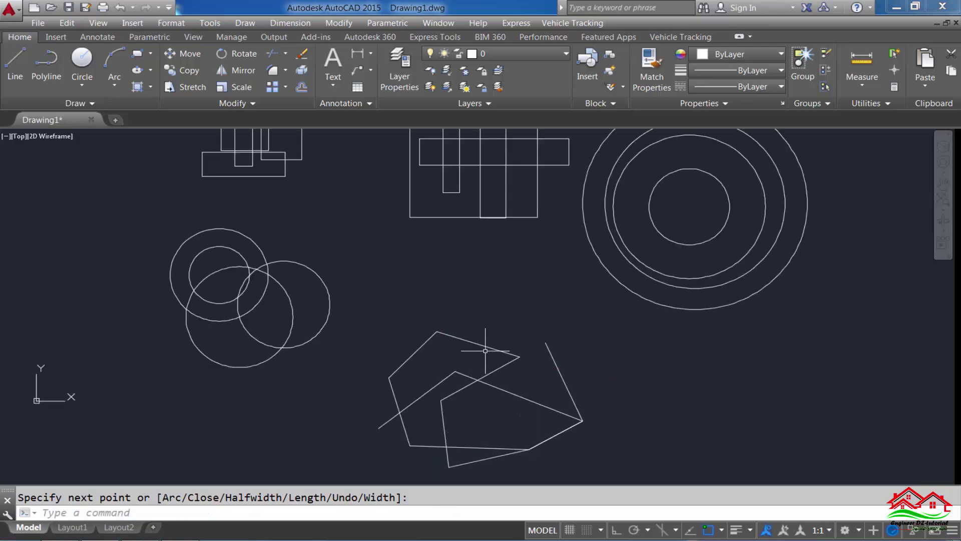
pyautogui.scroll(-2, 473, 334)
# - Colour the concentric circles red
pyautogui.click(727, 174)
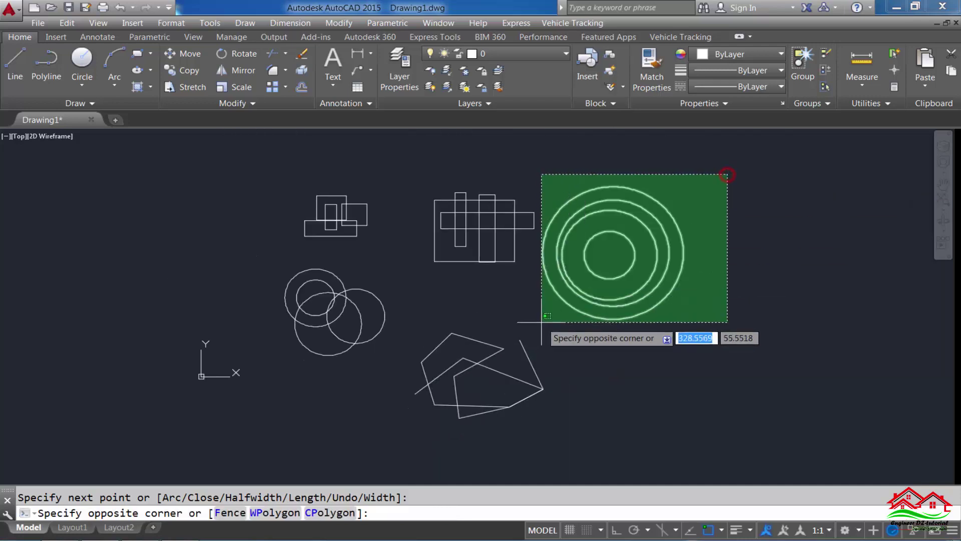
pyautogui.click(539, 325)
pyautogui.click(760, 59)
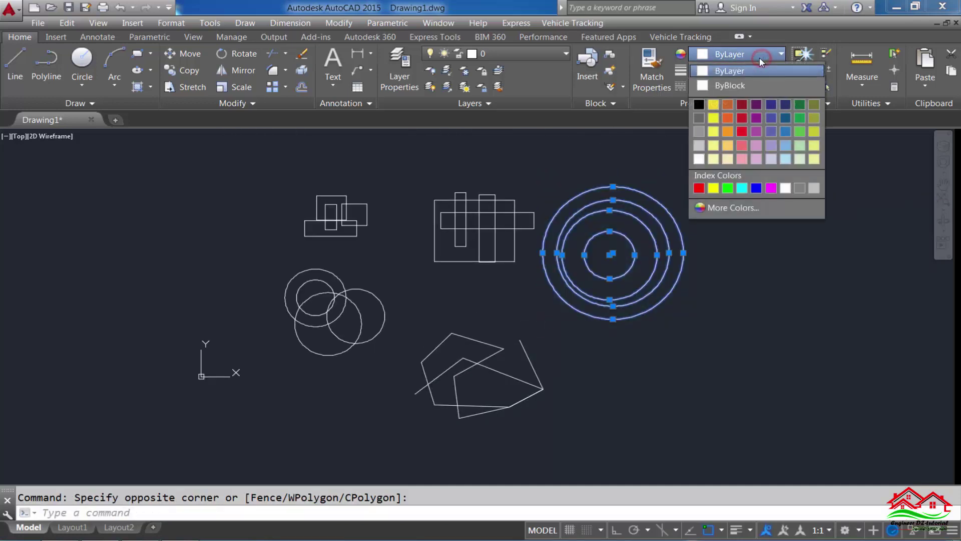
pyautogui.click(698, 188)
pyautogui.press('Escape')
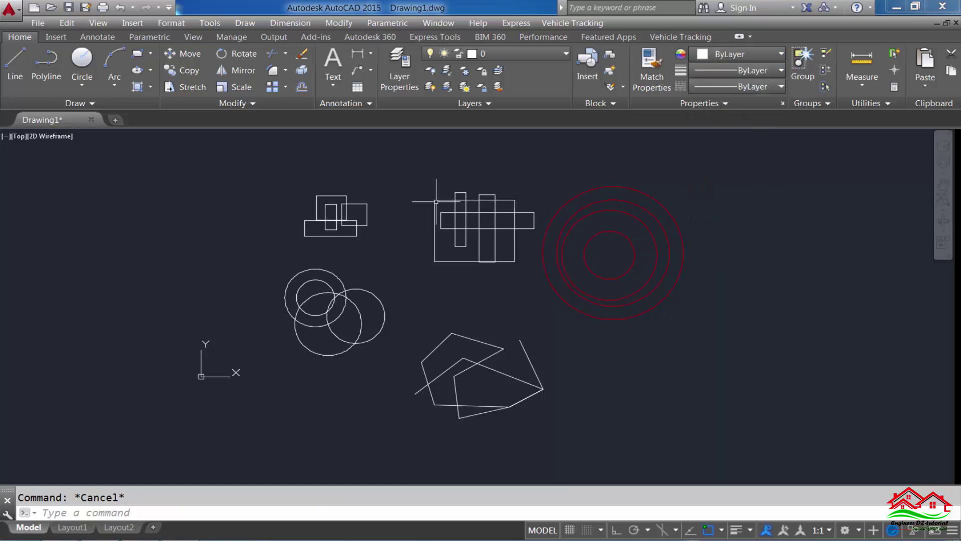
# - Colour the grid of rectangles yellow
pyautogui.click(423, 188)
pyautogui.click(538, 276)
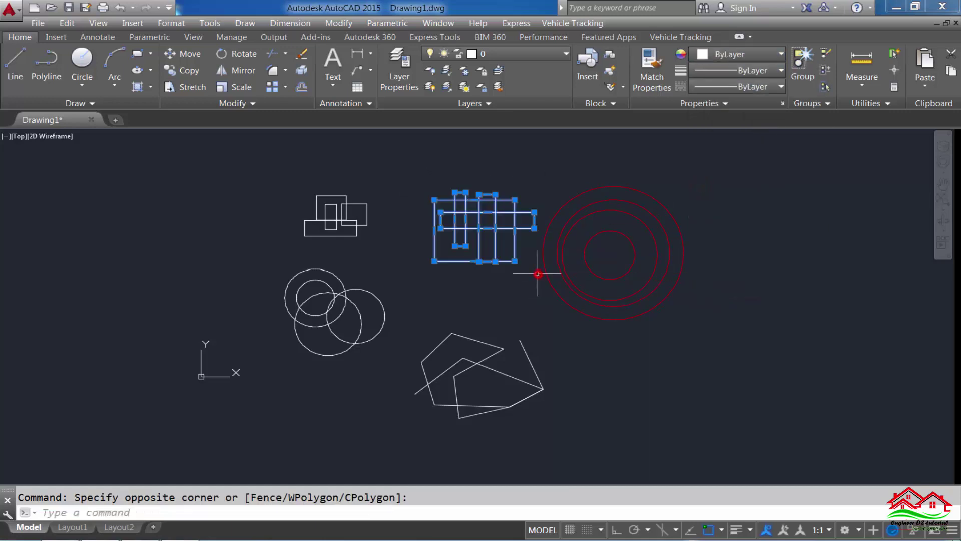
pyautogui.click(761, 56)
pyautogui.click(711, 189)
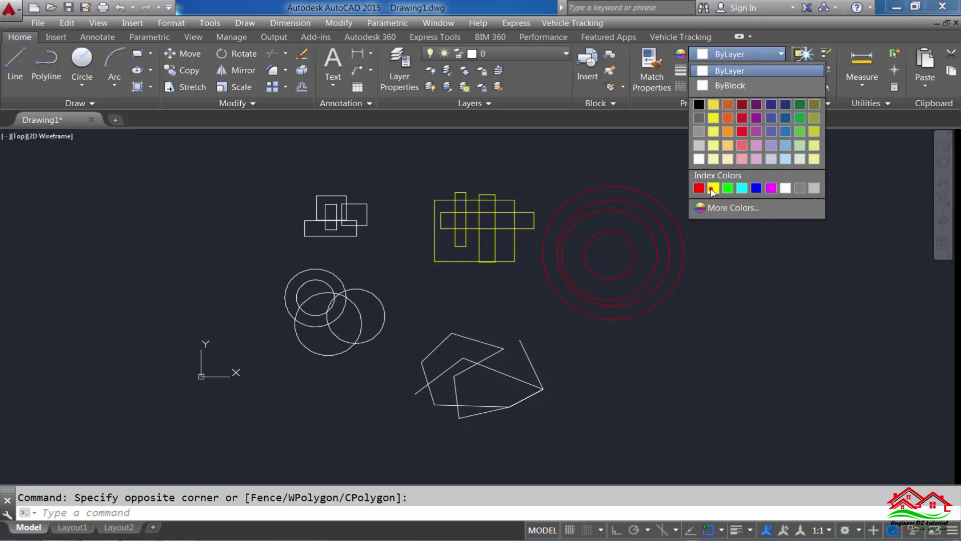
pyautogui.press('Escape')
# - Colour the small rectangle cluster green
pyautogui.click(286, 179)
pyautogui.click(381, 245)
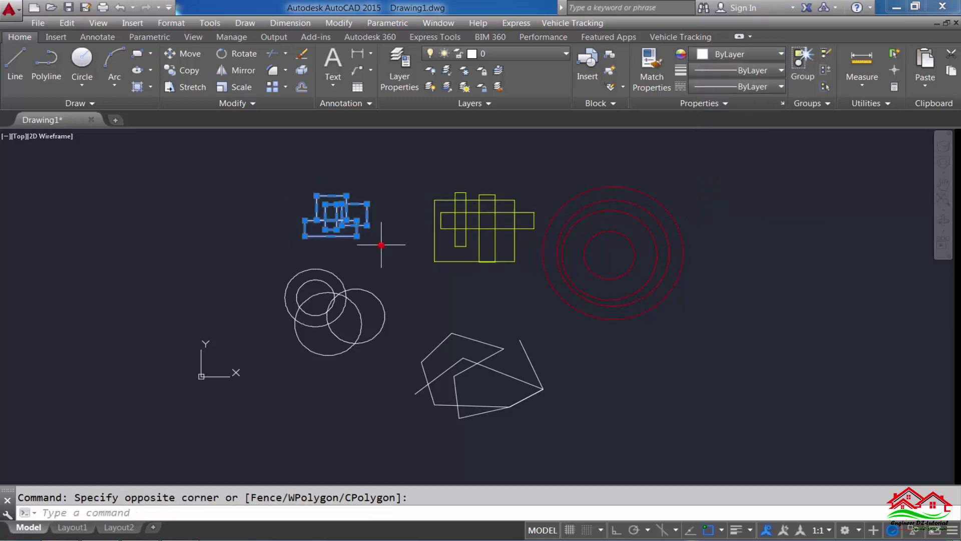
pyautogui.click(751, 54)
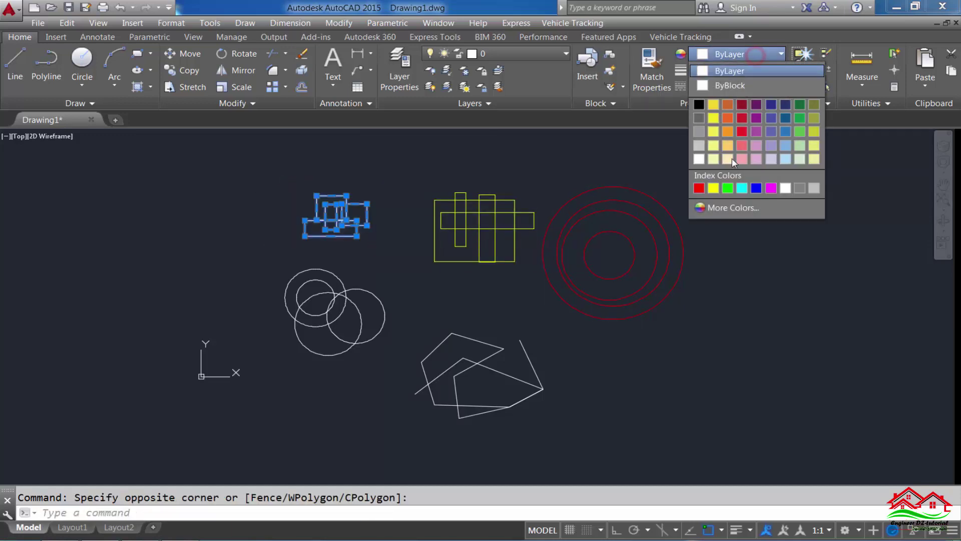
pyautogui.click(726, 188)
pyautogui.press('Escape')
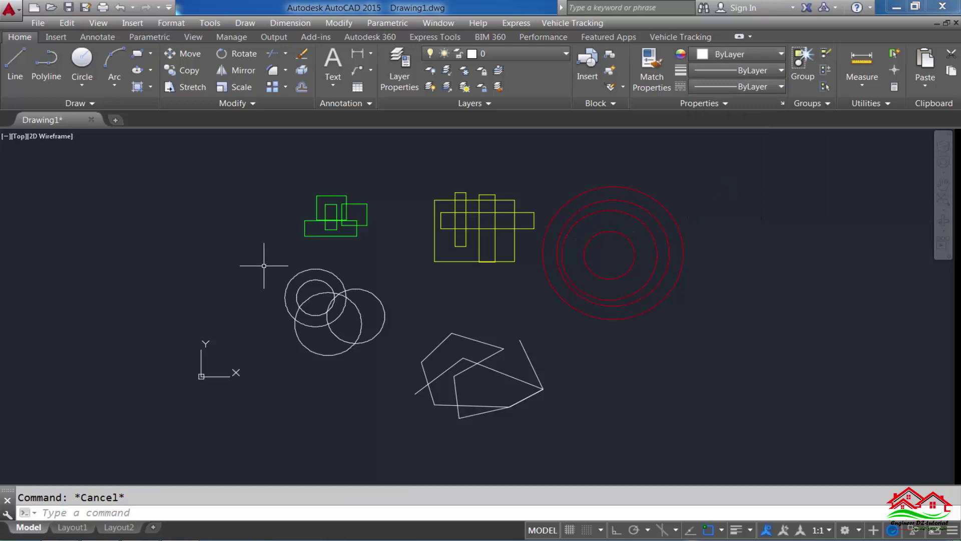
# - Colour the overlapping circles cyan
pyautogui.click(263, 262)
pyautogui.click(401, 364)
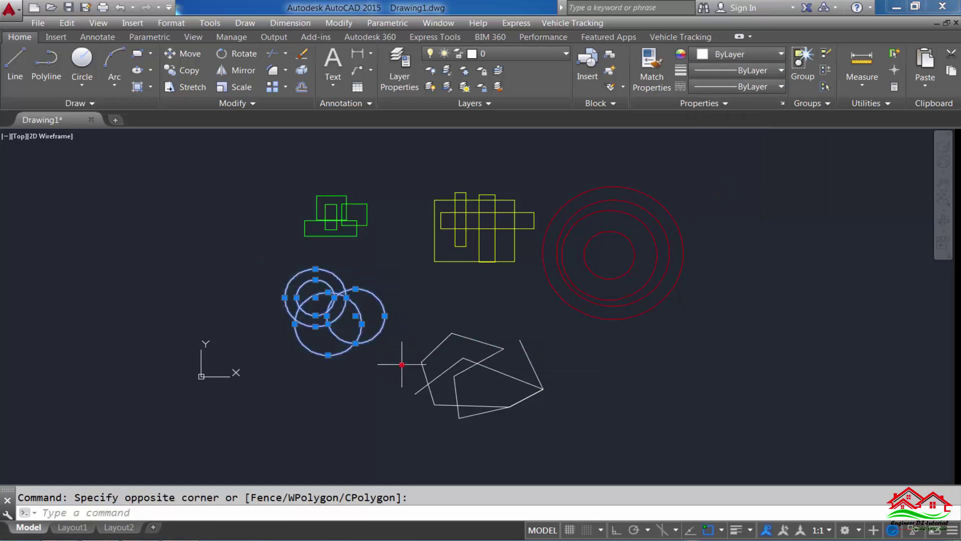
pyautogui.click(757, 53)
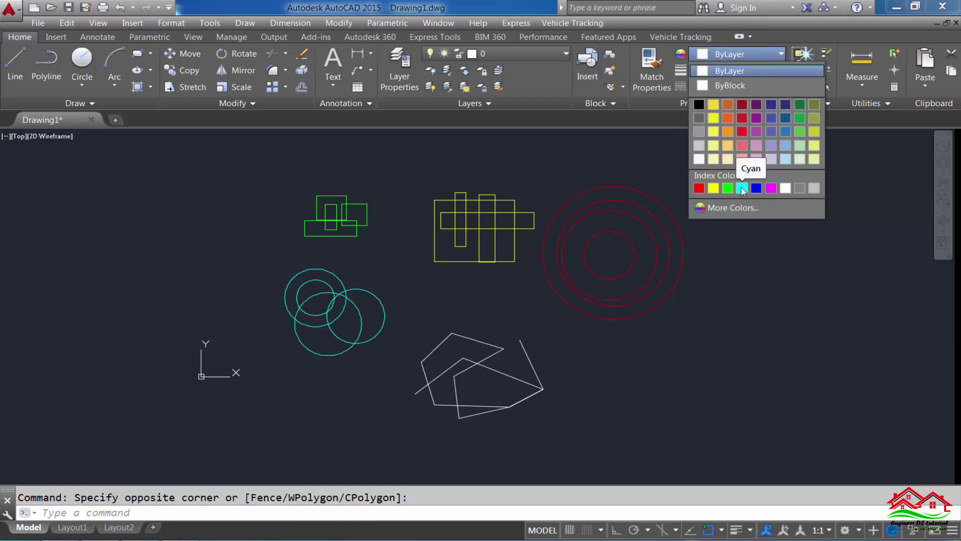
pyautogui.click(741, 187)
pyautogui.press('Escape')
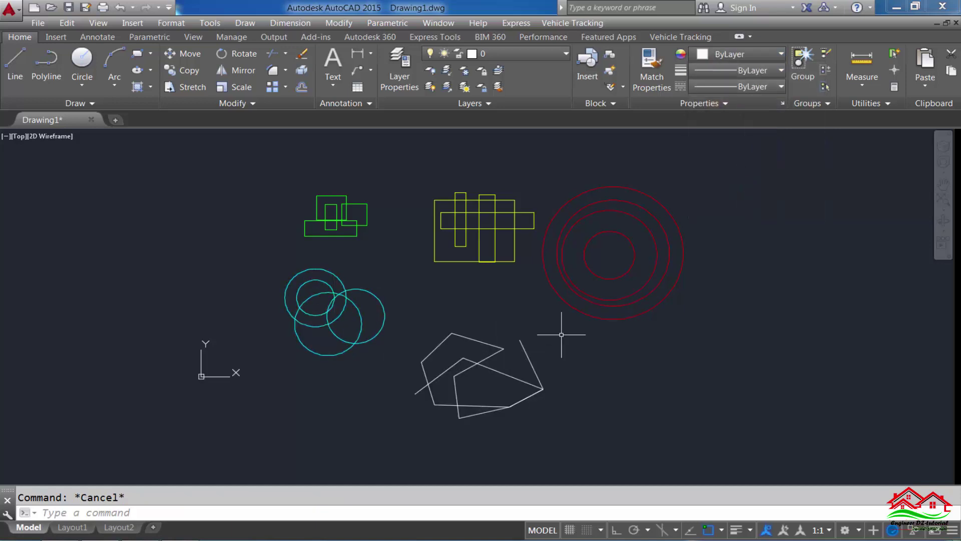
# - Colour the zigzag polylines magenta
pyautogui.click(562, 330)
pyautogui.click(401, 422)
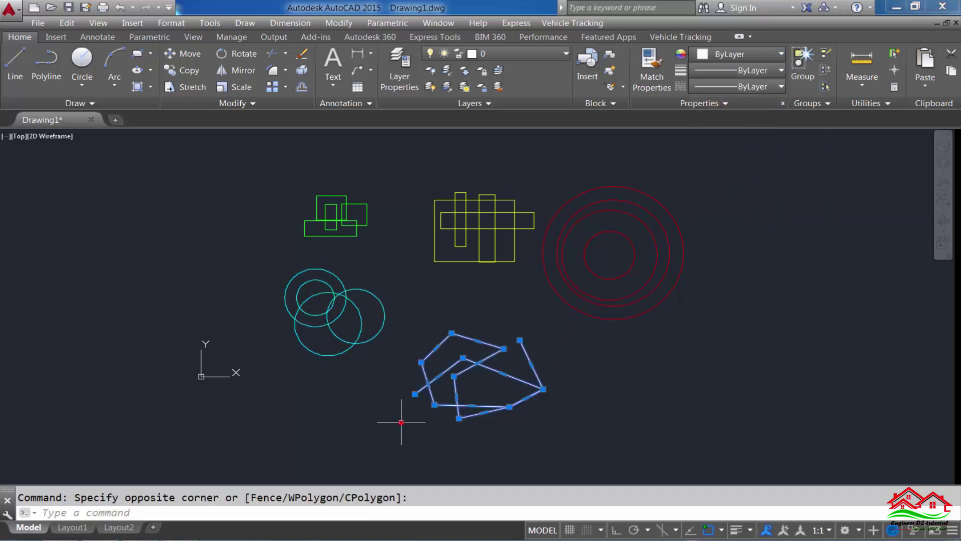
pyautogui.click(763, 52)
pyautogui.click(756, 187)
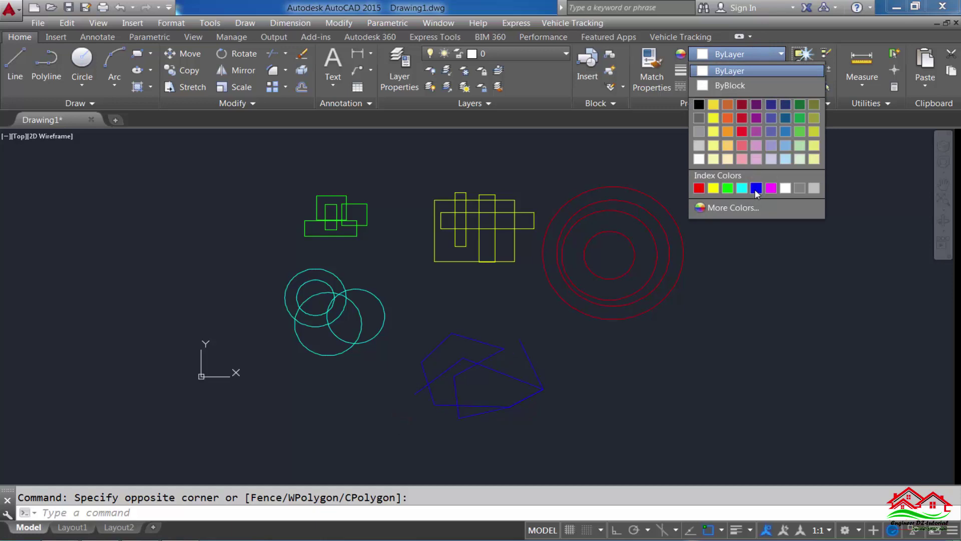
pyautogui.click(770, 187)
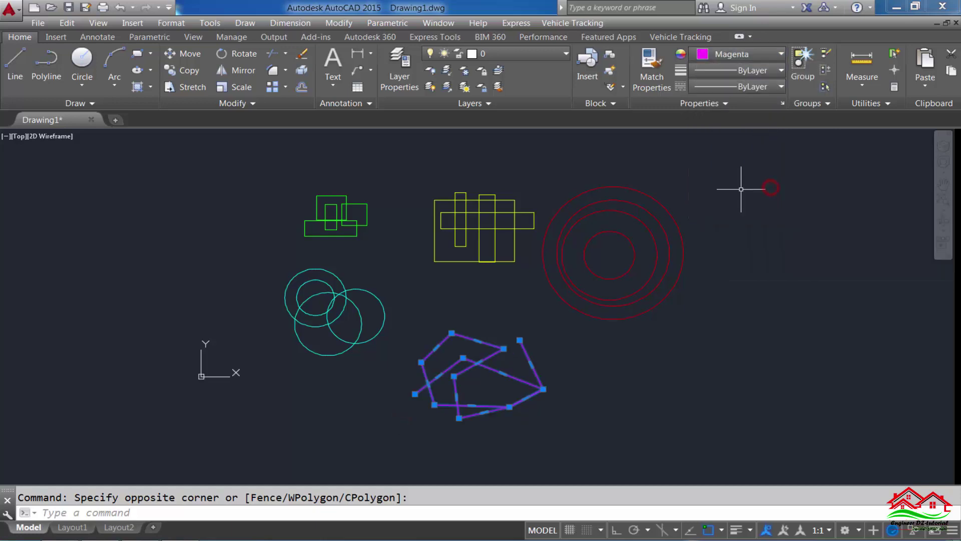
pyautogui.press('Escape')
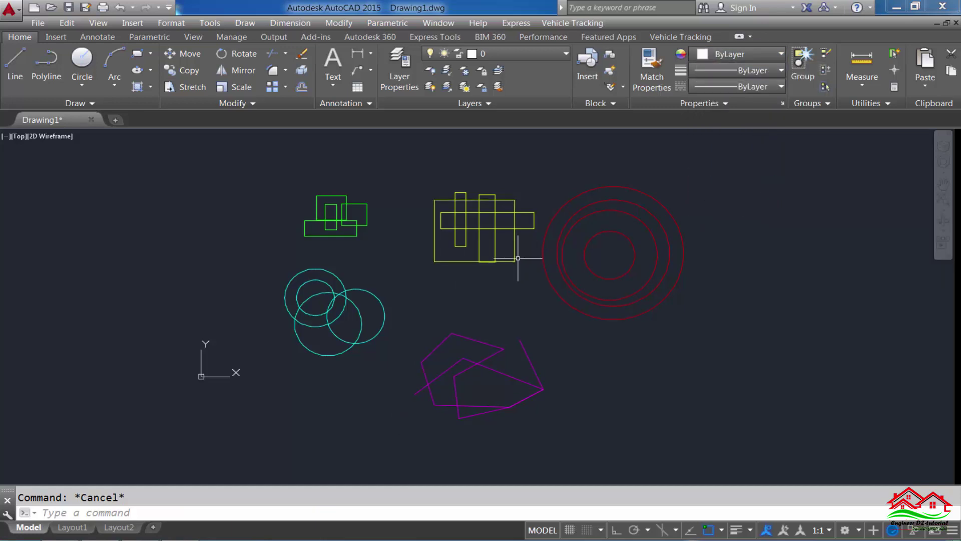
pyautogui.moveTo(518, 258); pyautogui.dragTo(496, 259, button='middle')
# - Use GROUP on the four green rectangles and name the group A1
pyautogui.scroll(2, 497, 258)
pyautogui.scroll(-2, 527, 265)
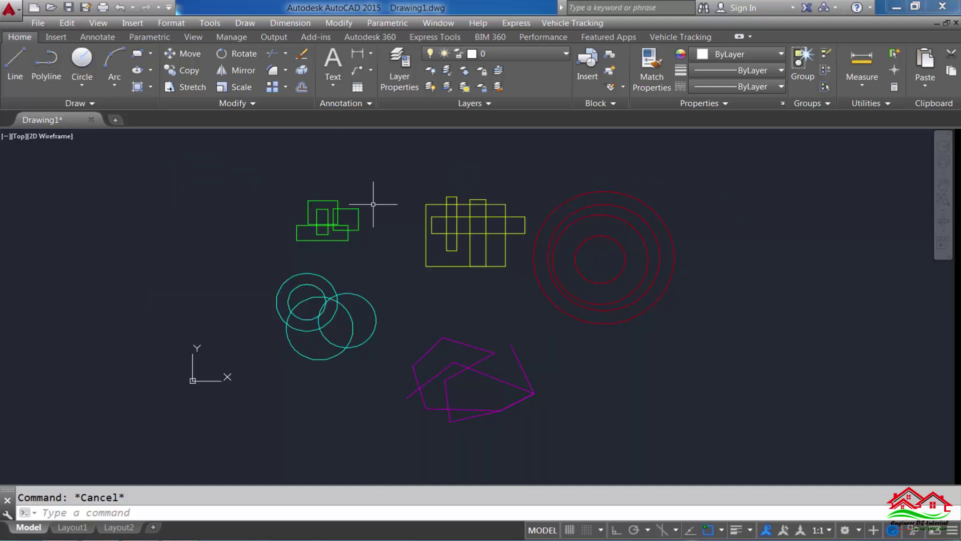
pyautogui.click(103, 516)
pyautogui.write('g')
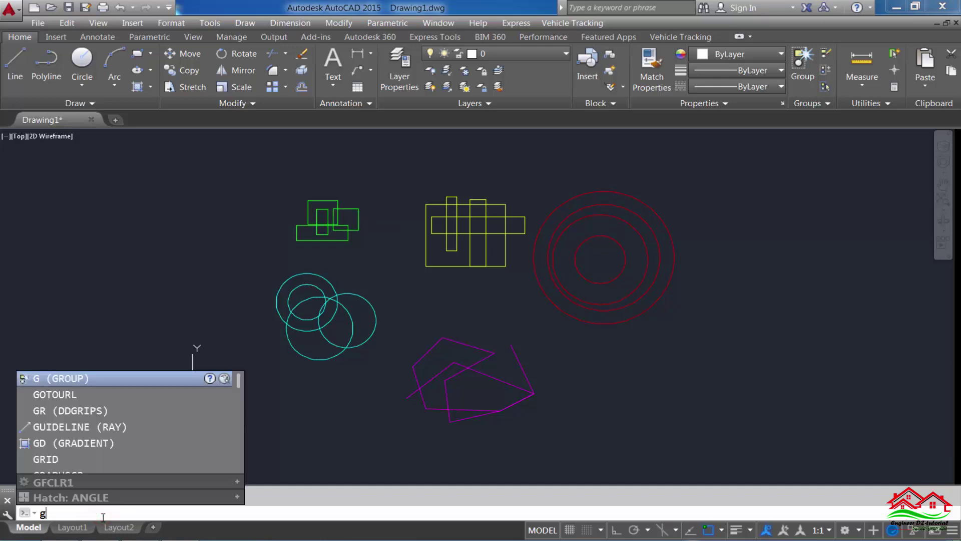
pyautogui.press('Return')
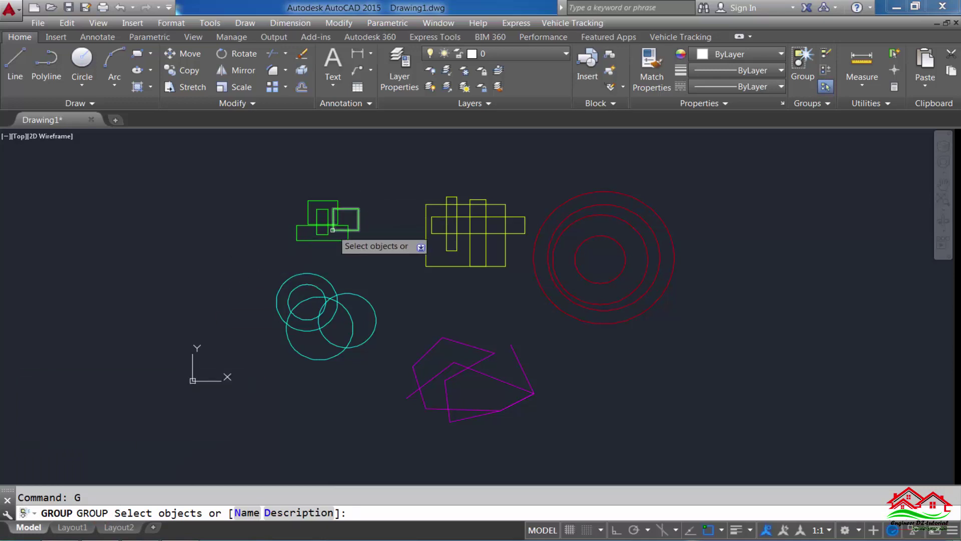
pyautogui.scroll(2, 331, 229)
pyautogui.click(395, 157)
pyautogui.click(256, 261)
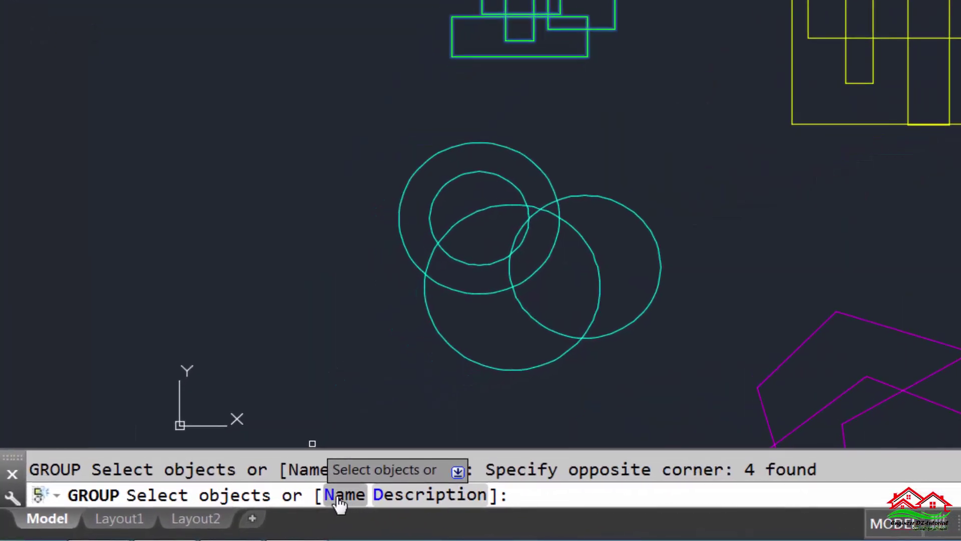
pyautogui.click(345, 497)
pyautogui.click(429, 492)
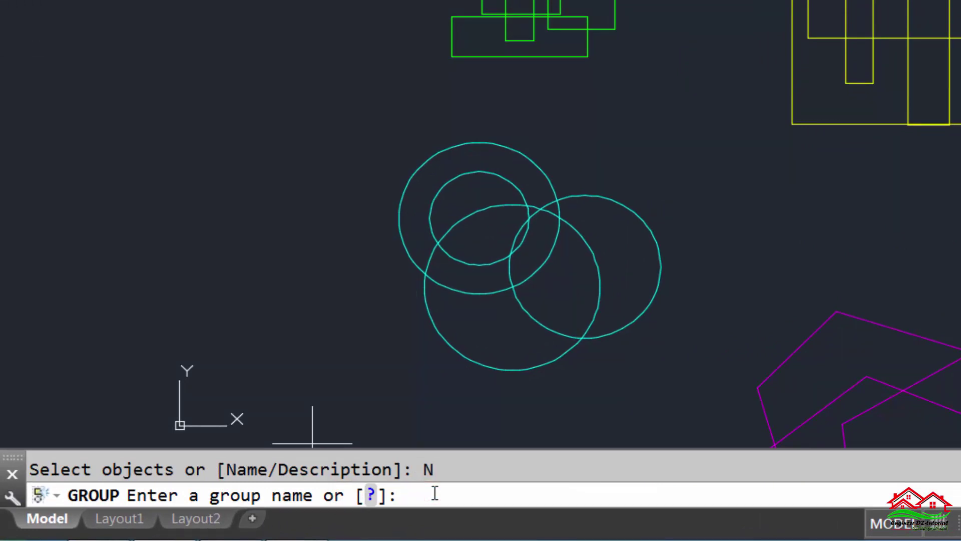
pyautogui.write('a1')
pyautogui.press('Return')
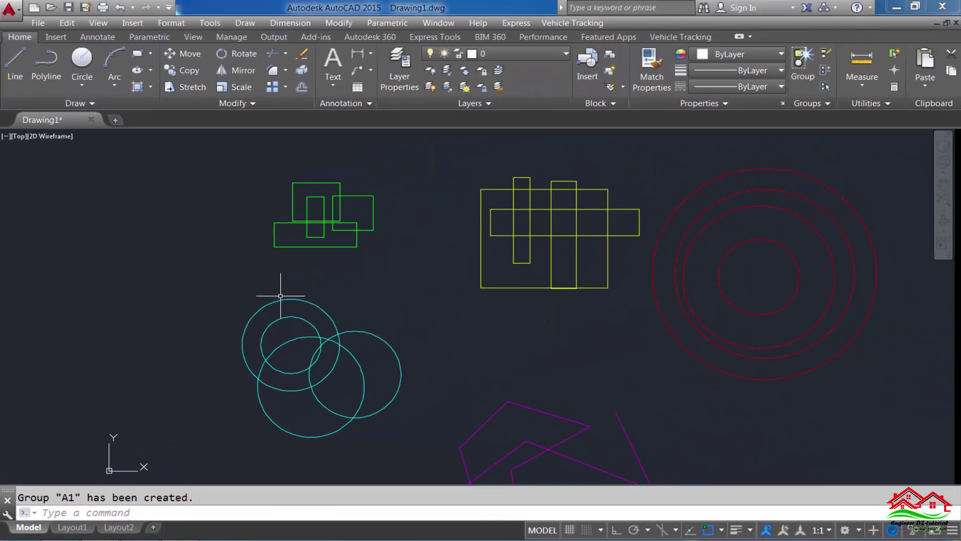
# - Group the four cyan circles as A2
pyautogui.press('Escape')
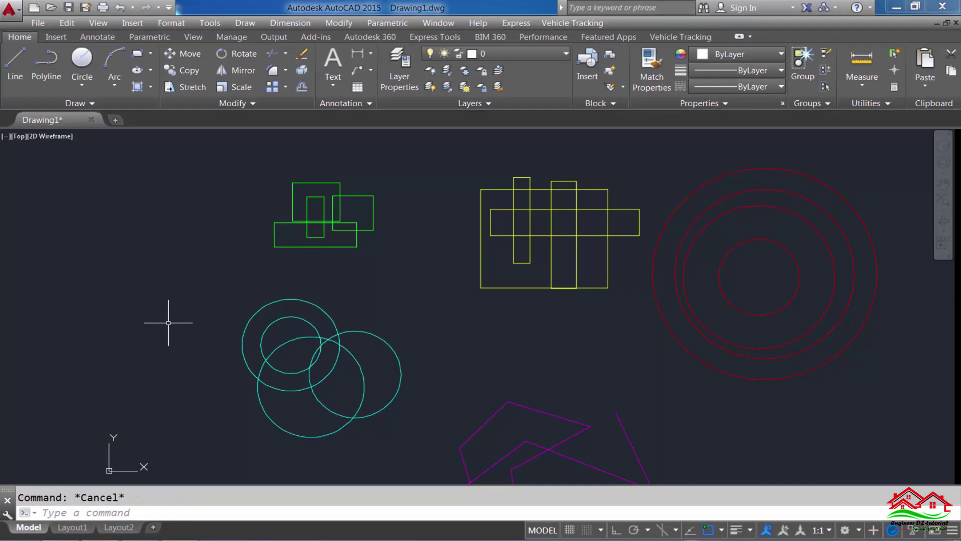
pyautogui.write('G')
pyautogui.press('Return')
pyautogui.click(417, 291)
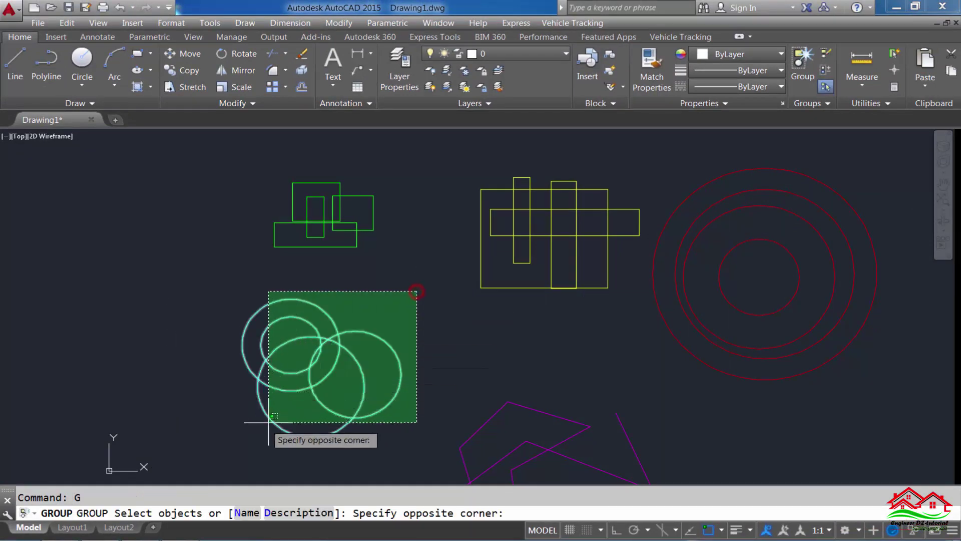
pyautogui.click(215, 448)
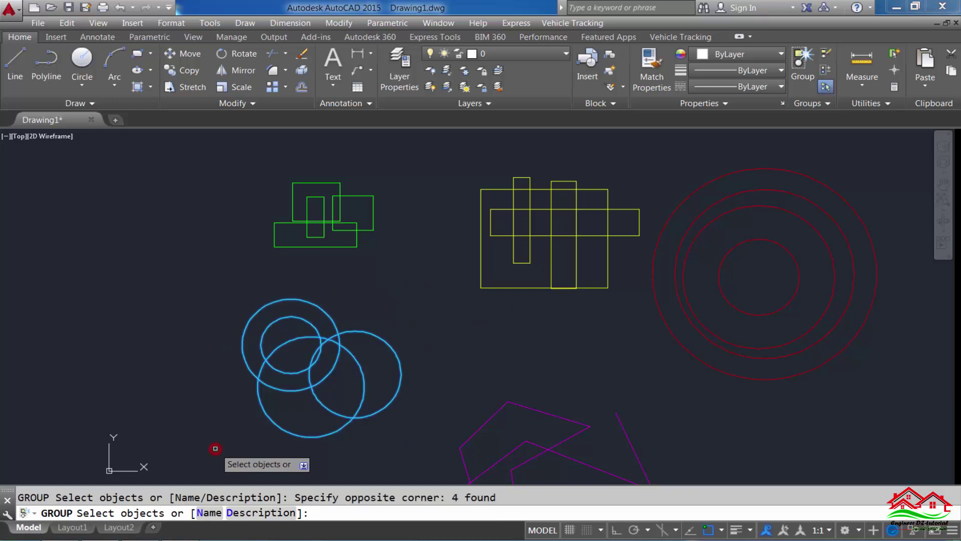
pyautogui.click(209, 512)
pyautogui.write('a2')
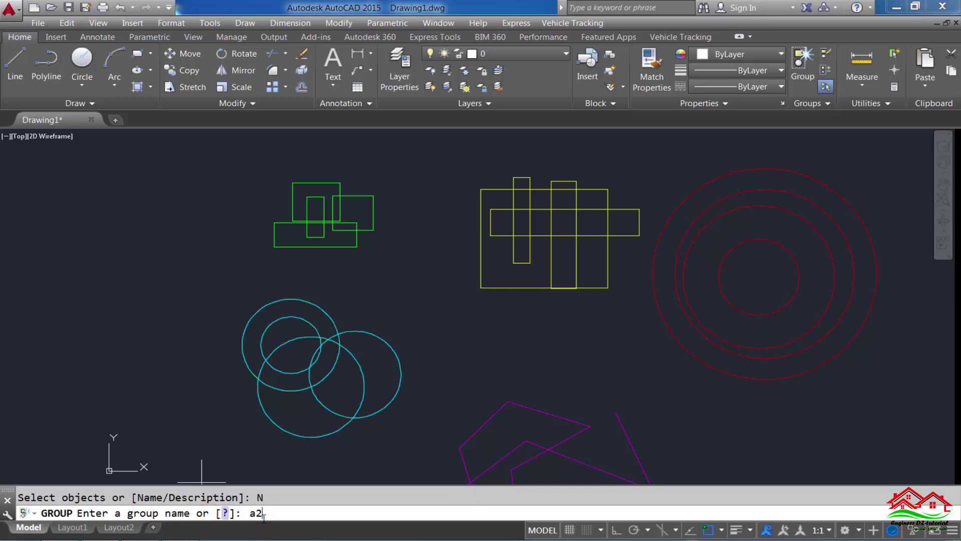
pyautogui.press('Return')
# - Group the four yellow rectangles as A3
pyautogui.scroll(-4, 270, 213)
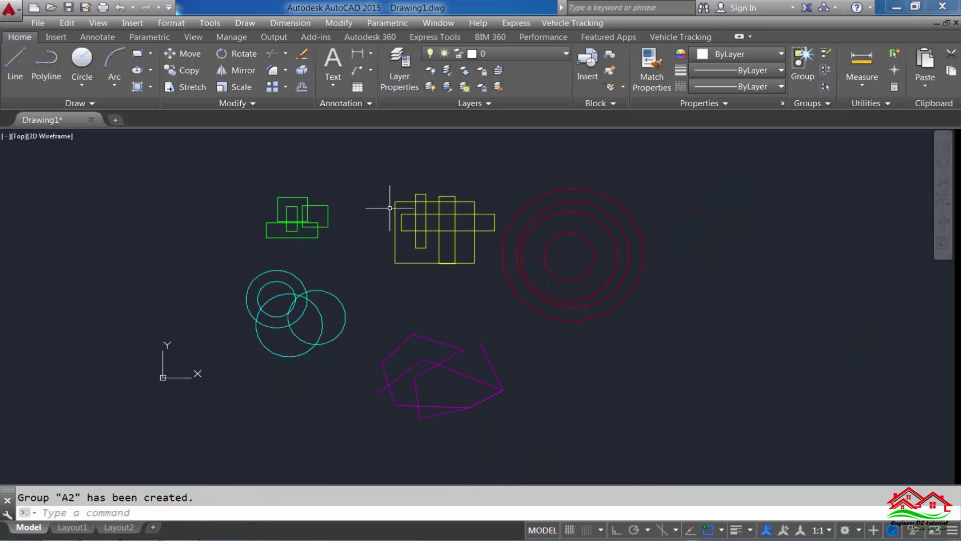
pyautogui.scroll(1, 416, 226)
pyautogui.scroll(2, 417, 225)
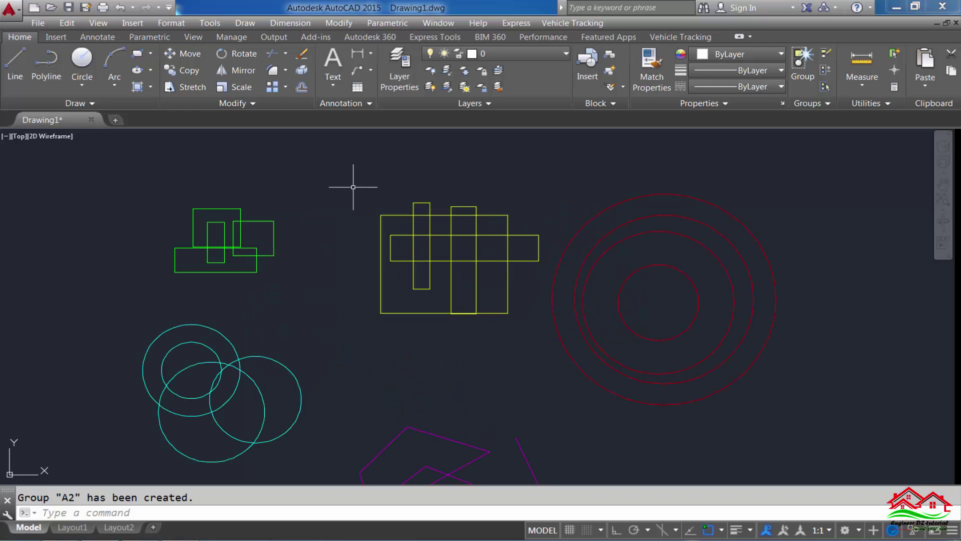
pyautogui.write('G')
pyautogui.press('Return')
pyautogui.click(339, 177)
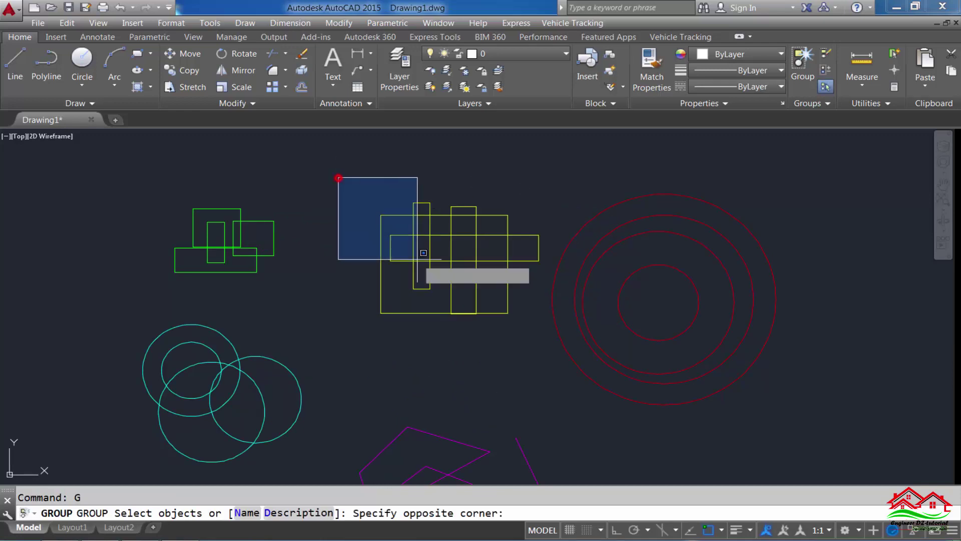
pyautogui.click(541, 329)
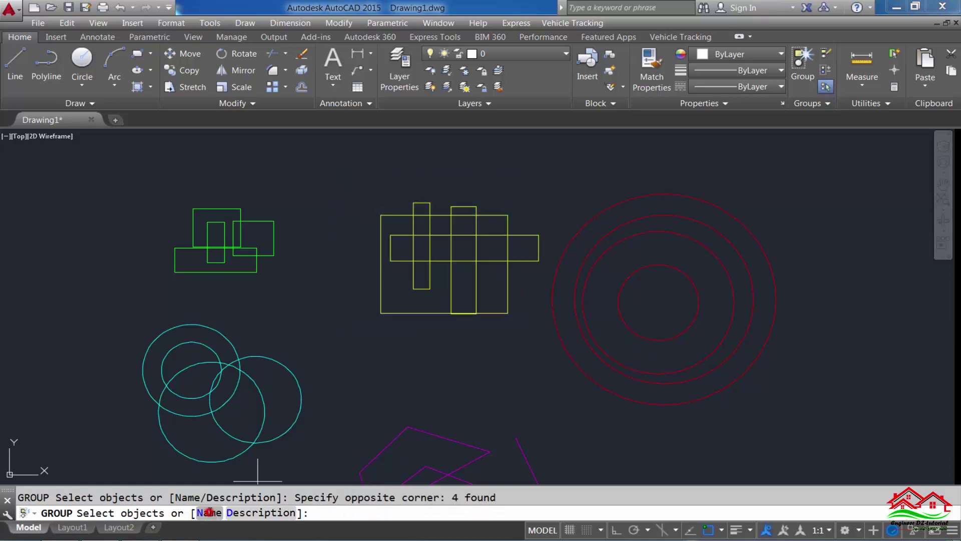
pyautogui.click(209, 512)
pyautogui.write('a3')
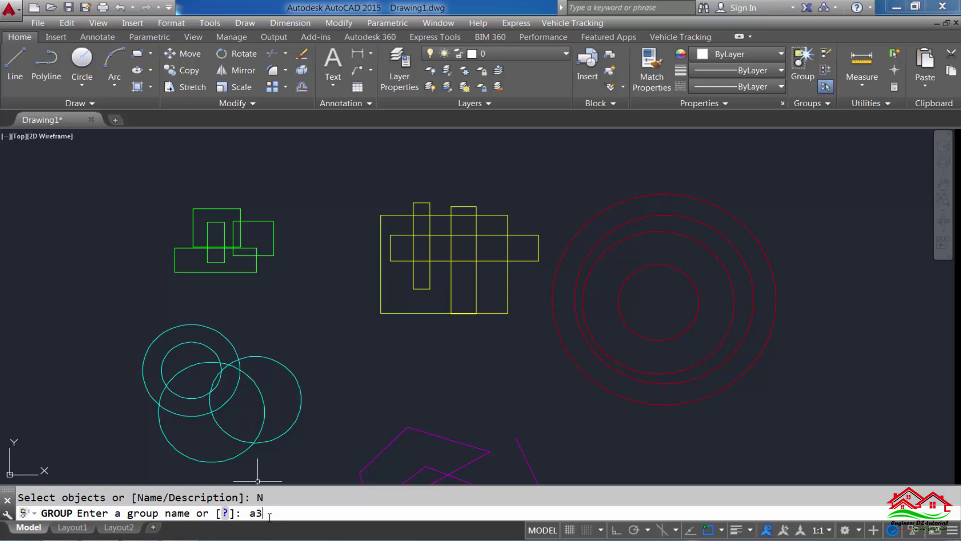
pyautogui.press('Return')
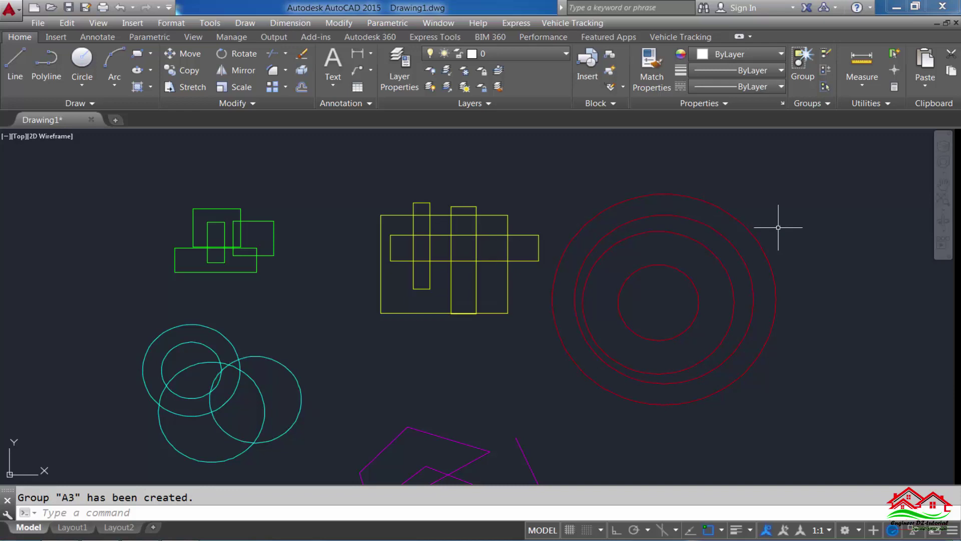
# - Group the magenta polyline cluster as A4
pyautogui.scroll(-2, 740, 221)
pyautogui.scroll(1, 583, 373)
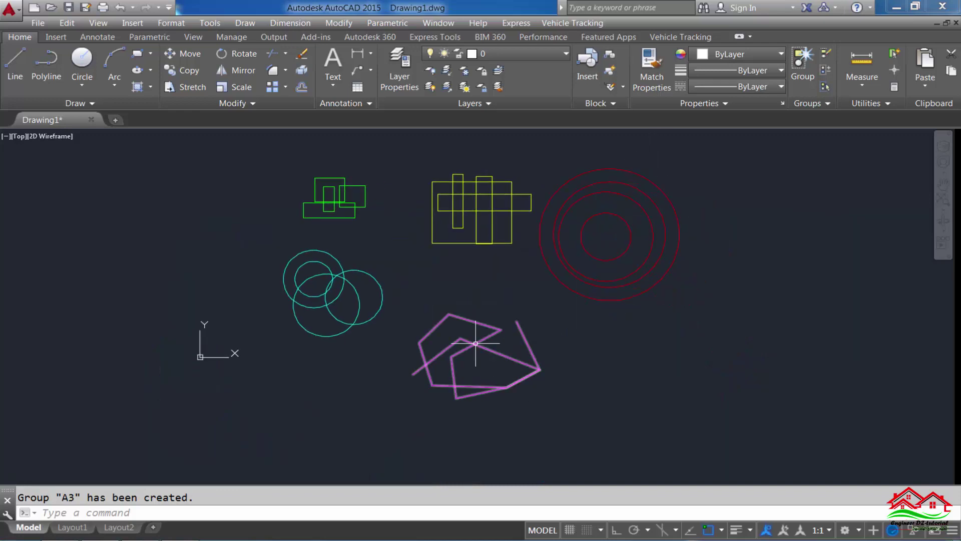
pyautogui.scroll(1, 598, 336)
pyautogui.click(625, 285)
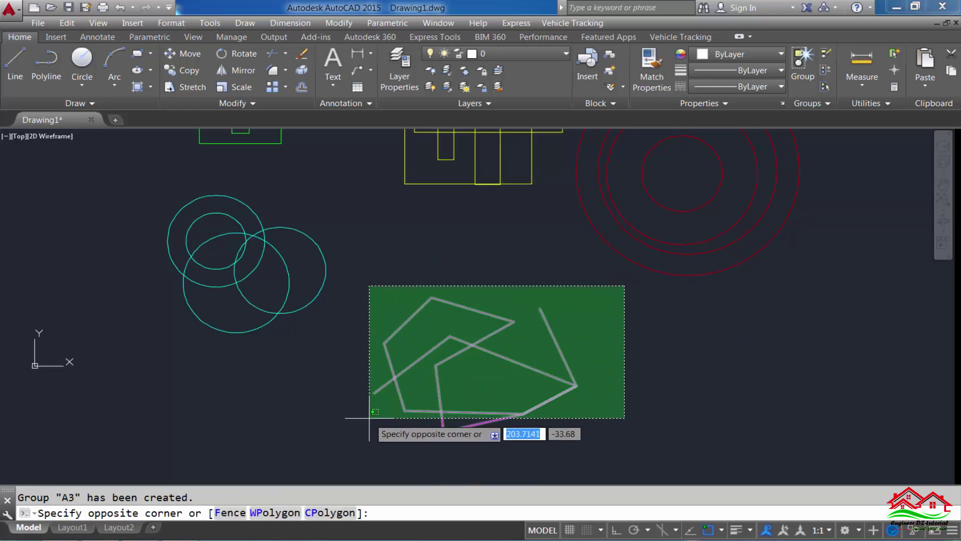
pyautogui.press('Escape')
pyautogui.write('G')
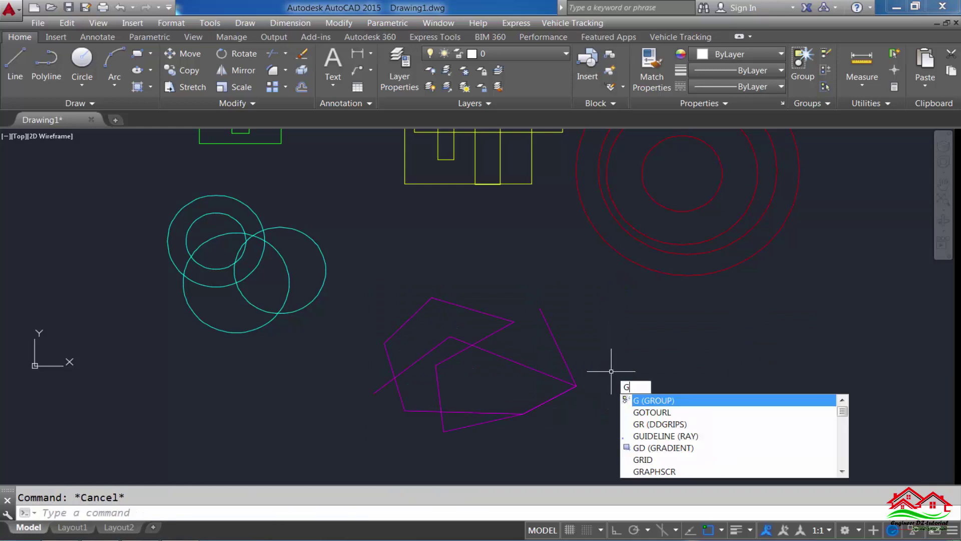
pyautogui.press('Return')
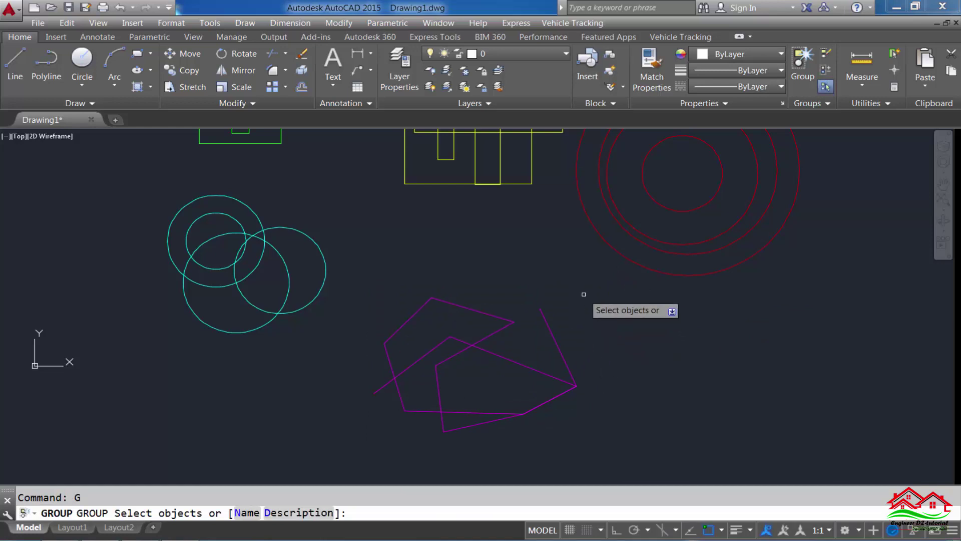
pyautogui.click(597, 279)
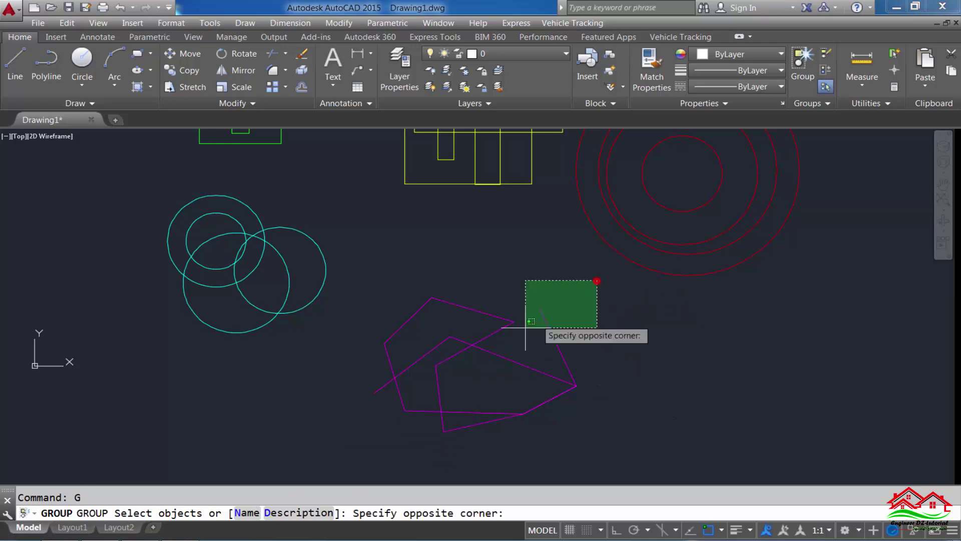
pyautogui.click(360, 436)
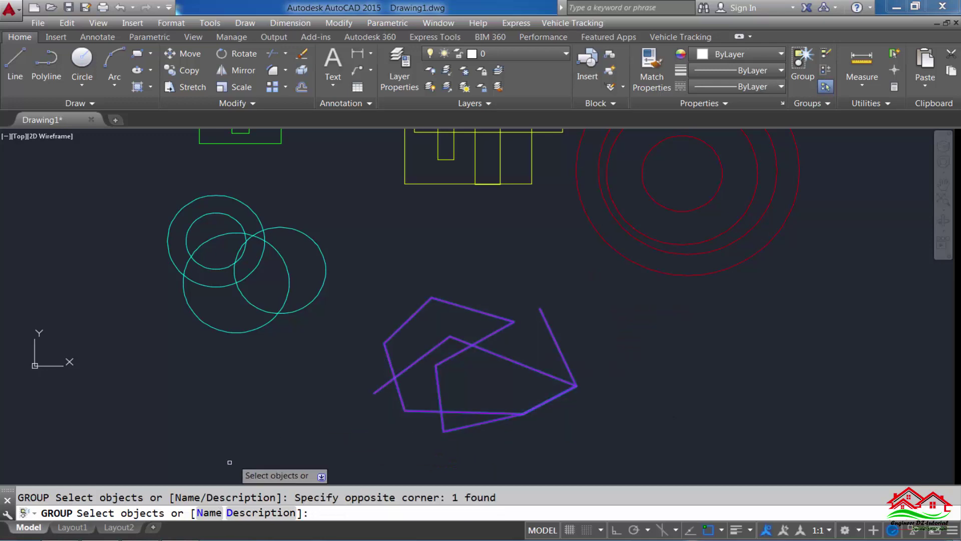
pyautogui.click(205, 511)
pyautogui.click(261, 513)
pyautogui.write('a4')
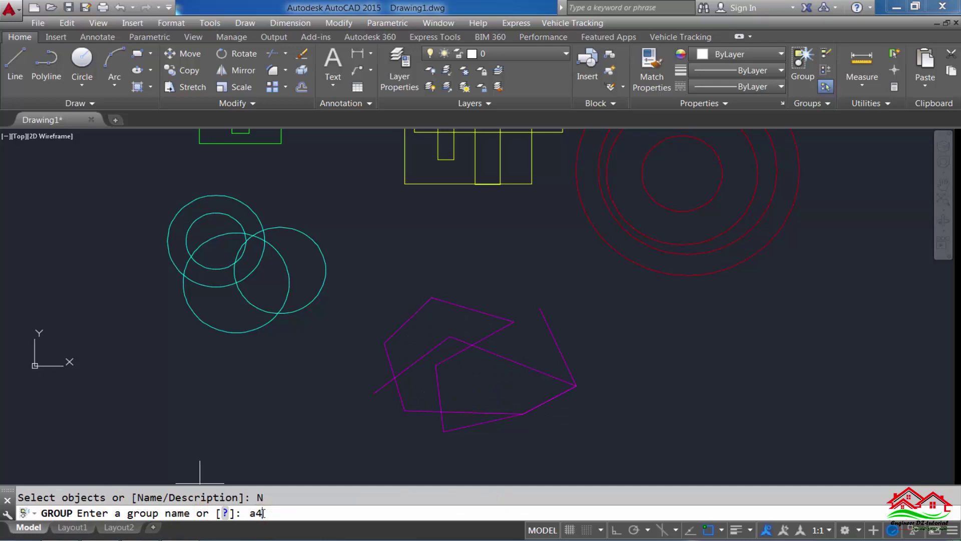
pyautogui.press('Return')
# - Group the four red concentric circles as A5
pyautogui.scroll(-4, 386, 332)
pyautogui.scroll(2, 555, 250)
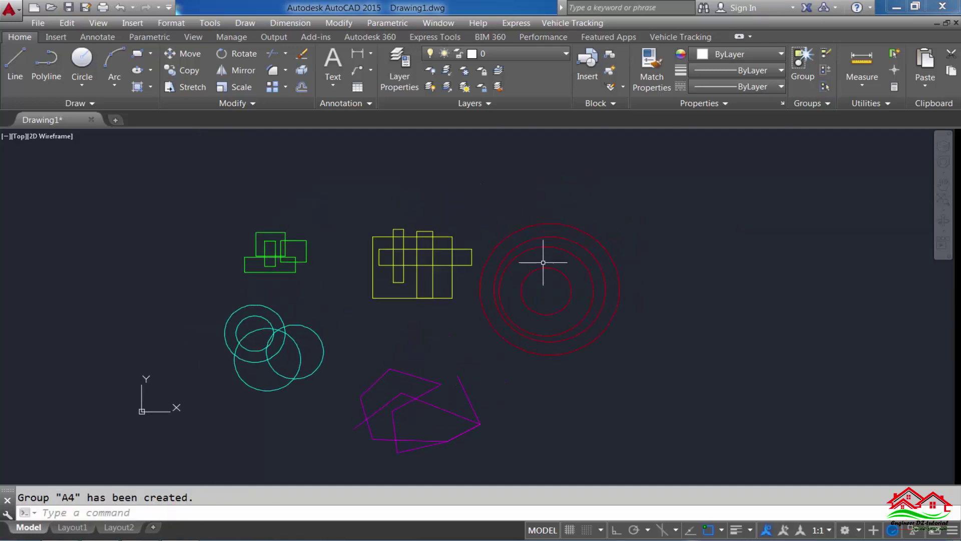
pyautogui.scroll(3, 618, 263)
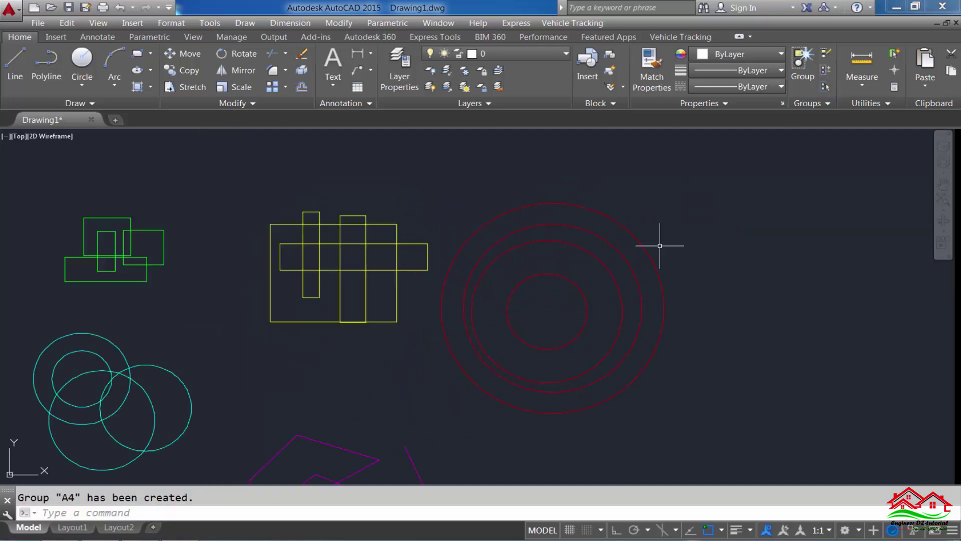
pyautogui.write('g')
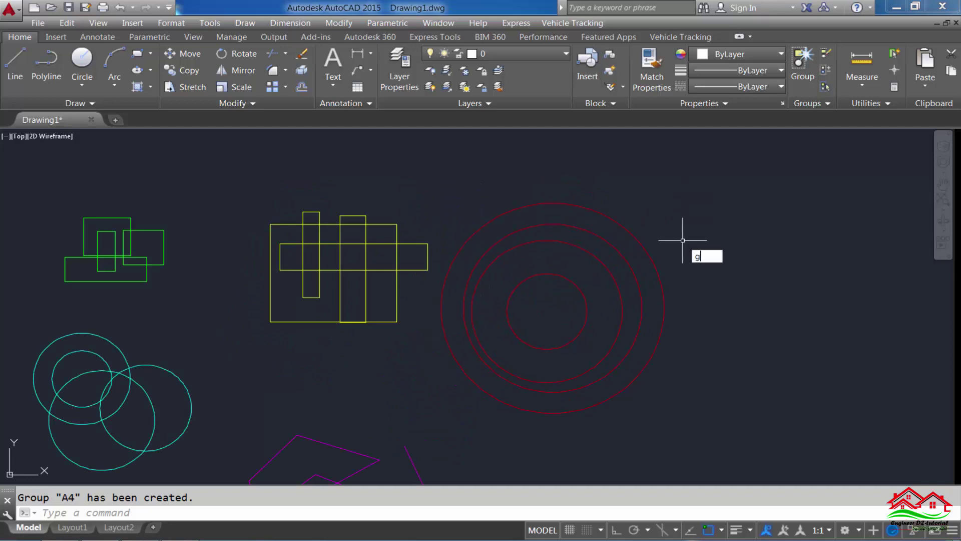
pyautogui.press('Return')
pyautogui.click(735, 187)
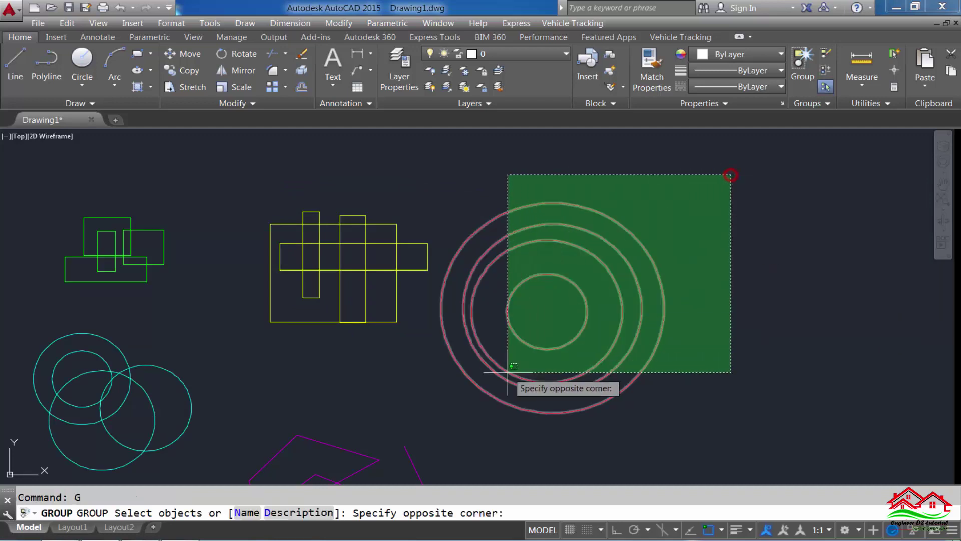
pyautogui.click(436, 425)
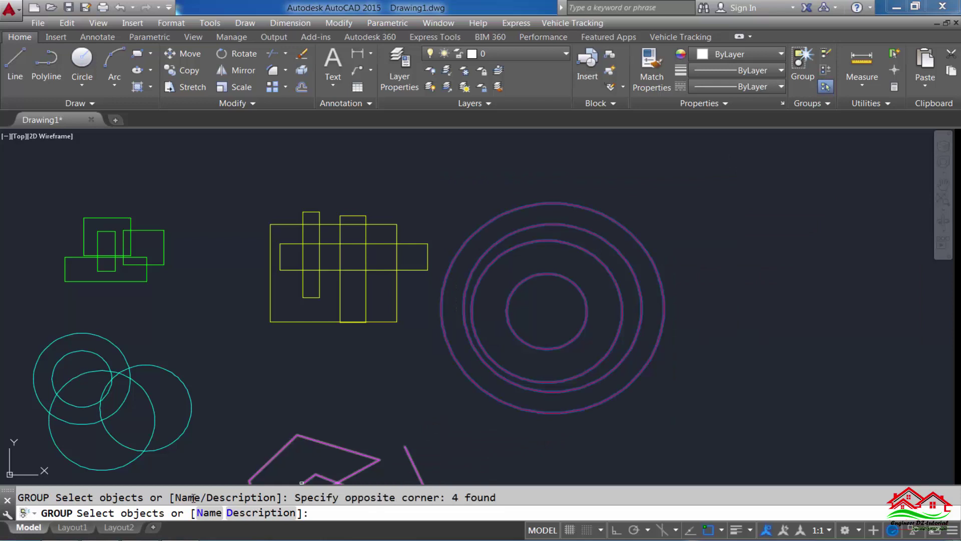
pyautogui.click(206, 512)
pyautogui.click(258, 514)
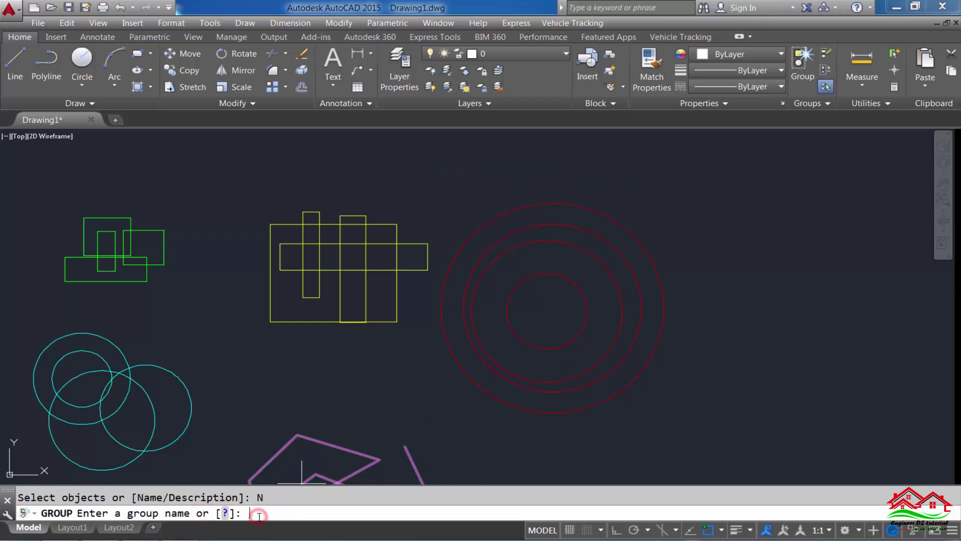
pyautogui.write('a5')
pyautogui.press('Return')
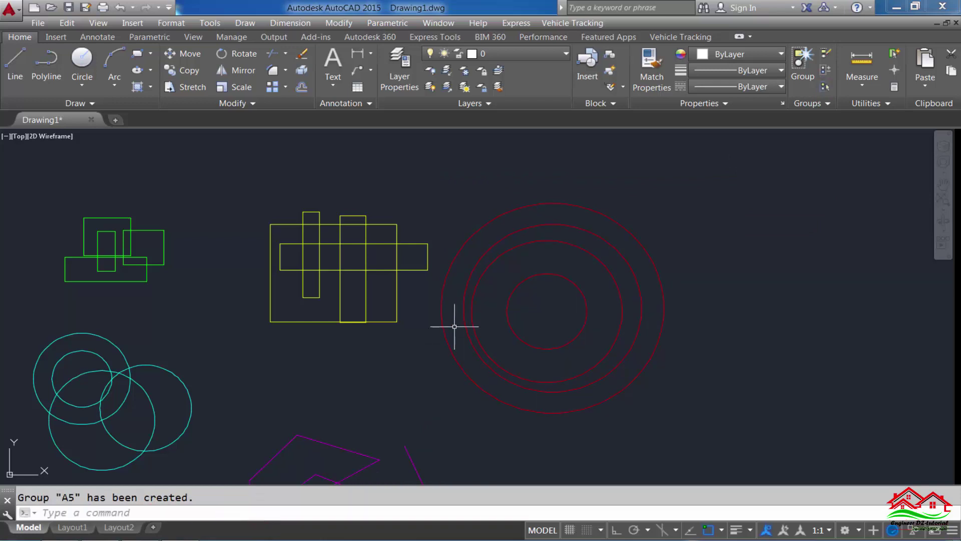
pyautogui.scroll(-3, 451, 322)
pyautogui.moveTo(312, 379); pyautogui.dragTo(440, 354, button='middle')
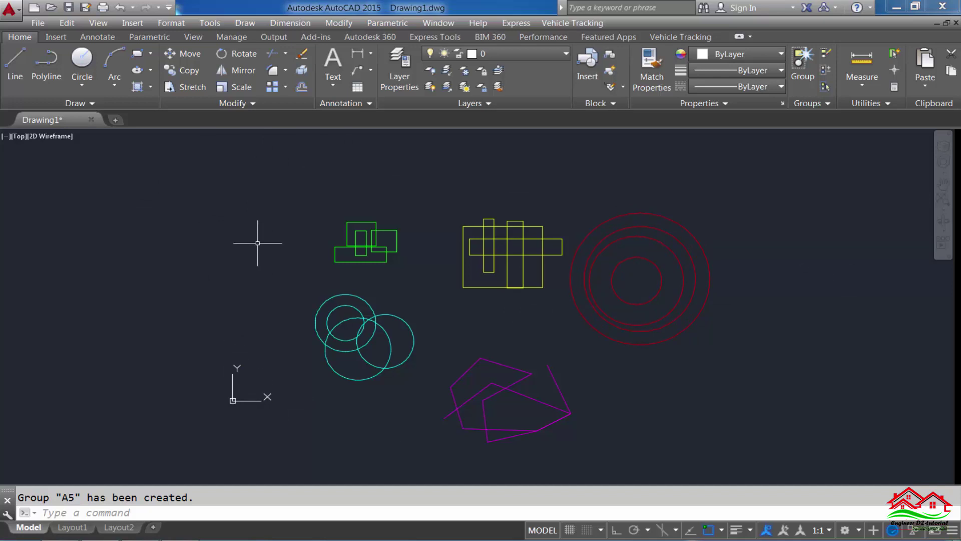
pyautogui.click(164, 513)
pyautogui.click(190, 55)
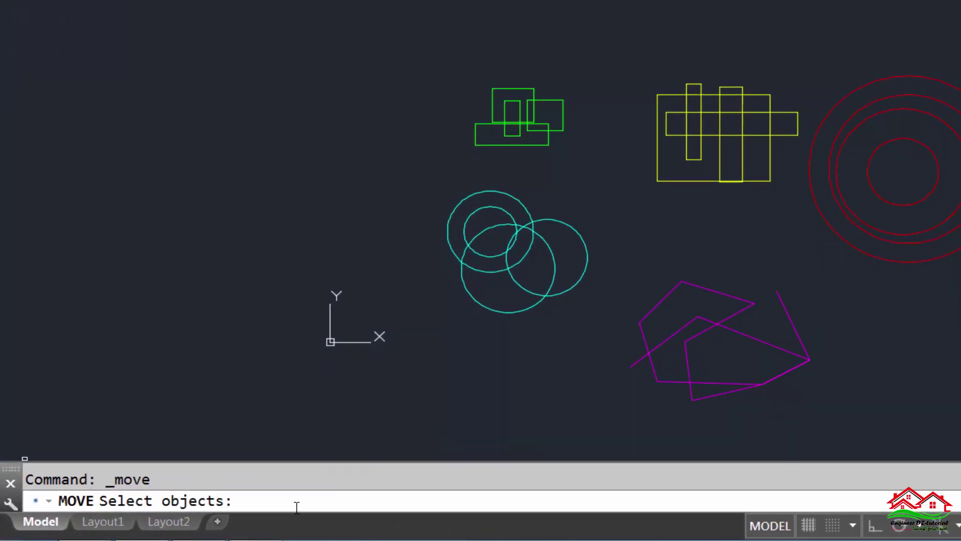
pyautogui.click(312, 502)
pyautogui.write('g')
pyautogui.press('Return')
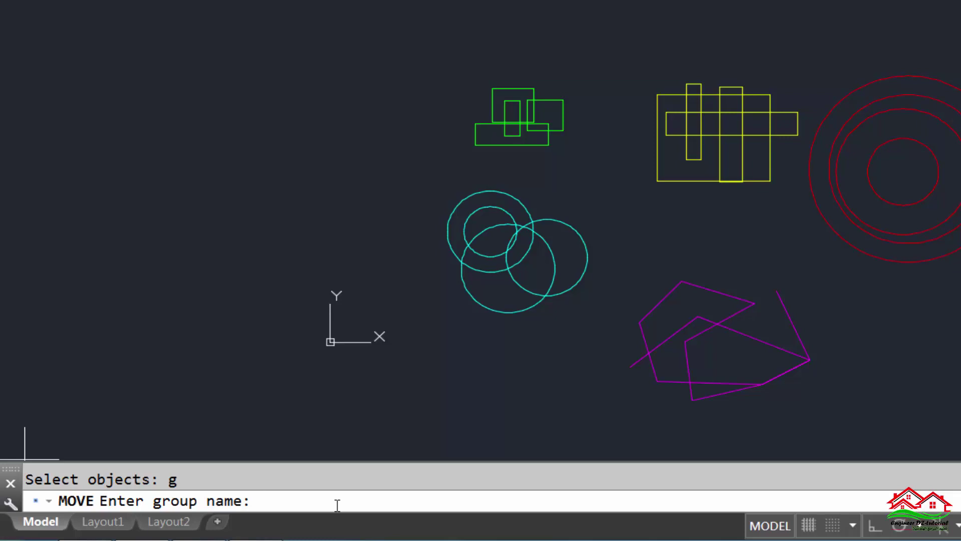
pyautogui.write('a2')
pyautogui.press('Return')
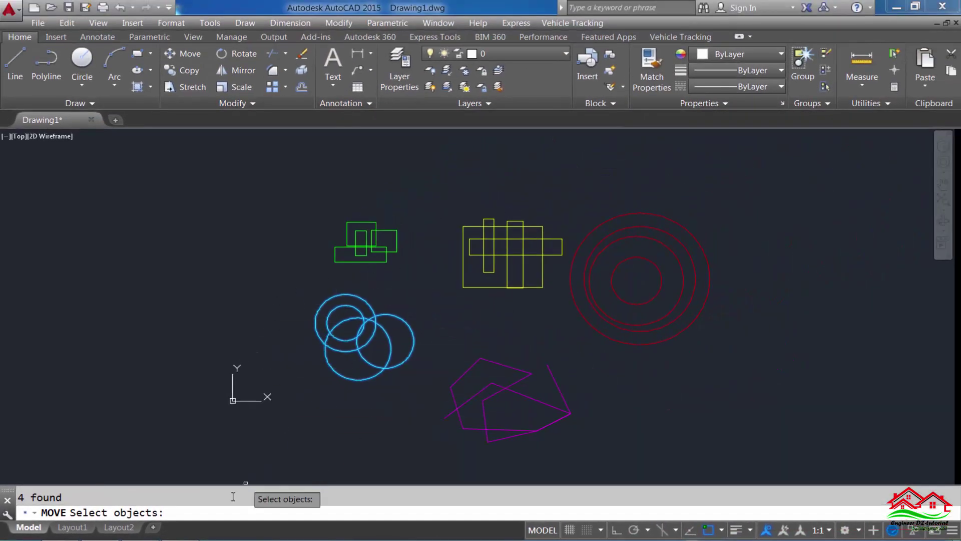
pyautogui.press('Escape')
pyautogui.press('Escape')
pyautogui.click(229, 512)
pyautogui.write('RO')
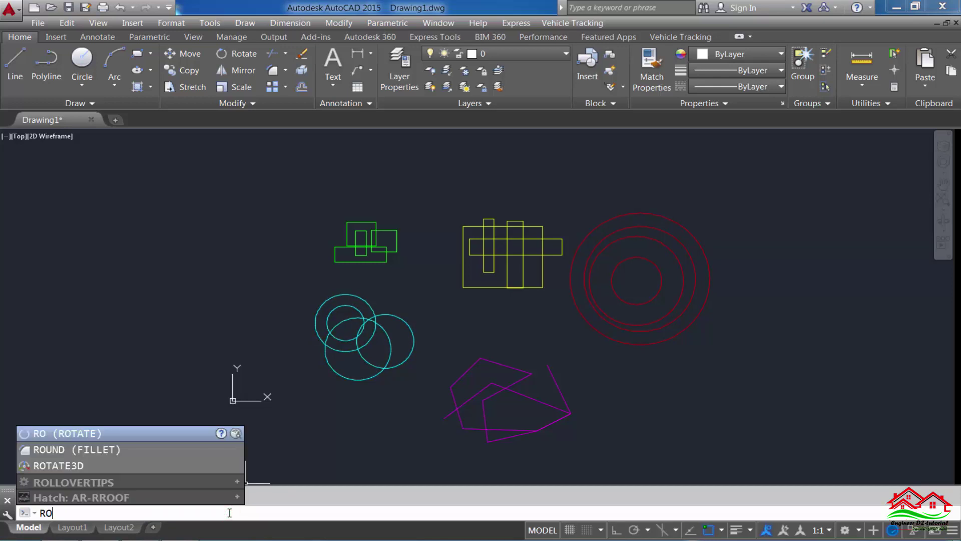
pyautogui.press('Return')
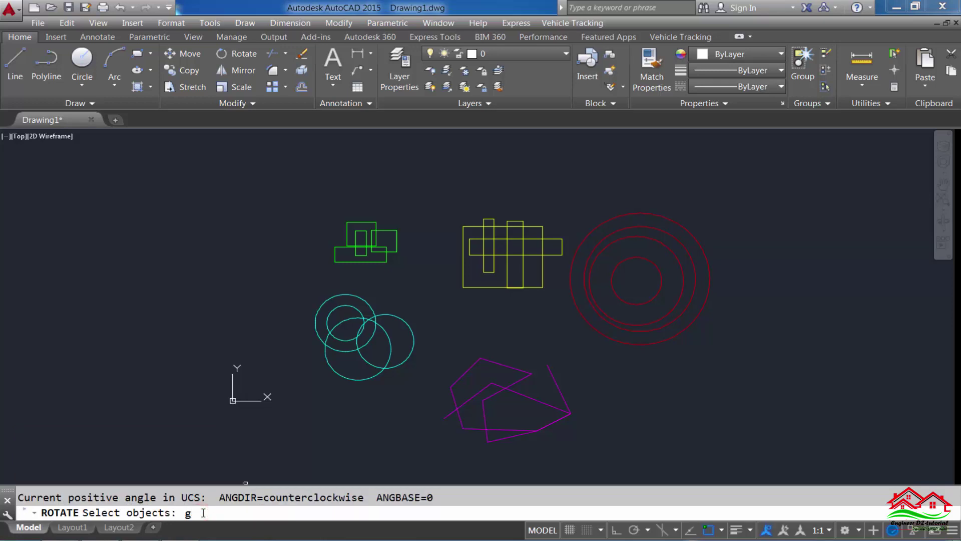
pyautogui.press('Return')
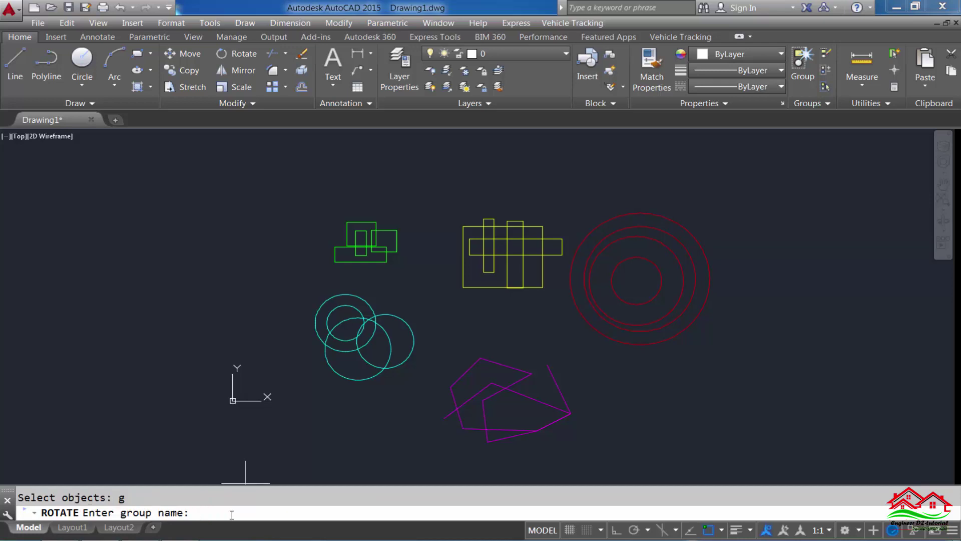
pyautogui.click(228, 514)
pyautogui.press('Return')
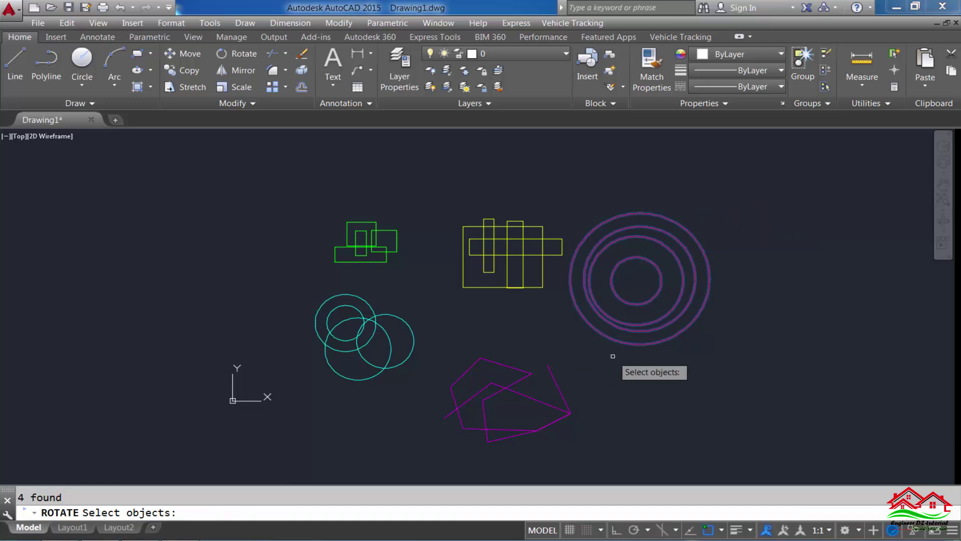
pyautogui.press('Escape')
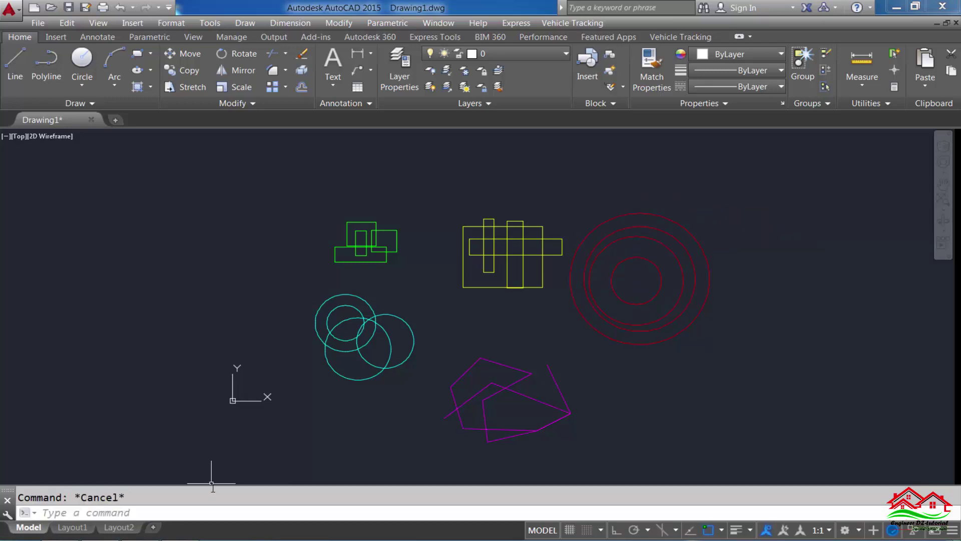
pyautogui.click(221, 510)
# - Move group A1, selected by name, to the far left of the drawing
pyautogui.press('Return')
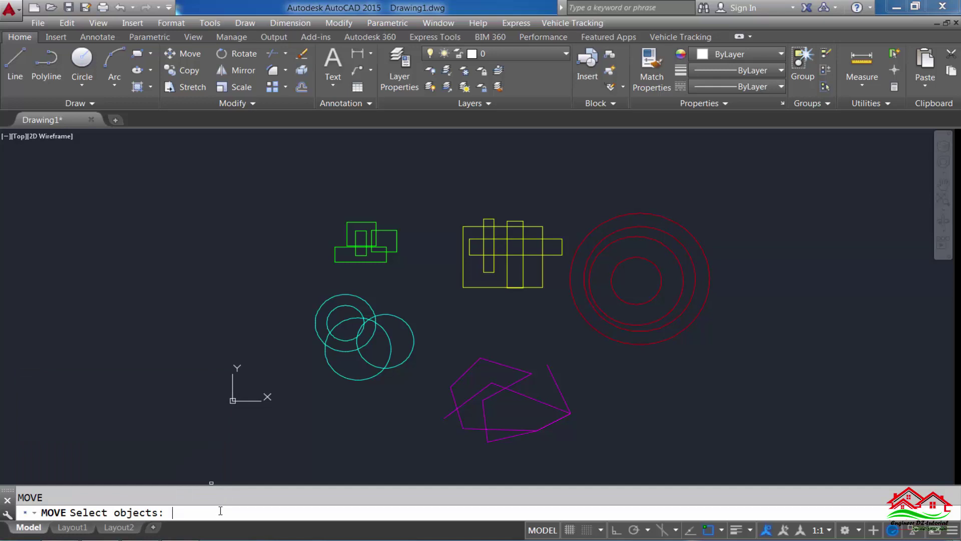
pyautogui.write('g')
pyautogui.press('Return')
pyautogui.write('a1')
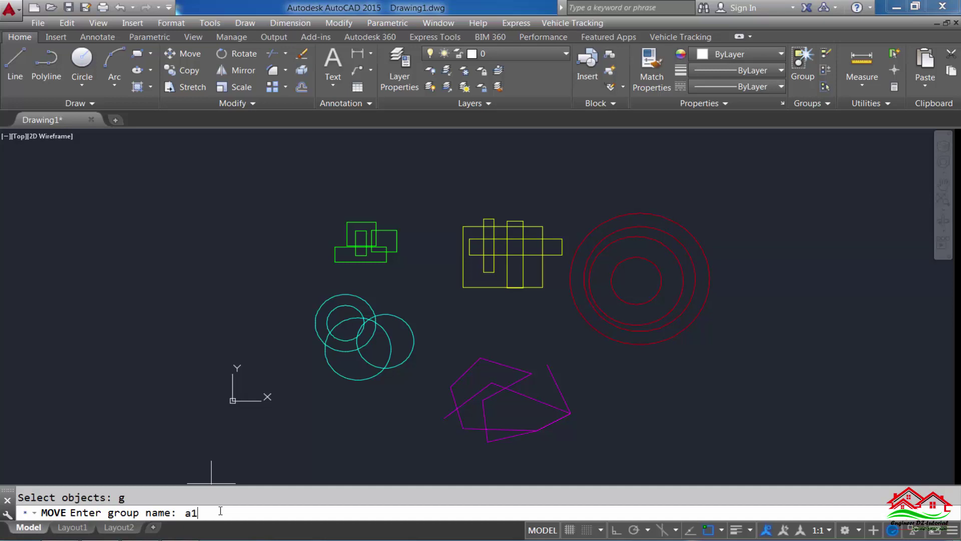
pyautogui.press('Return')
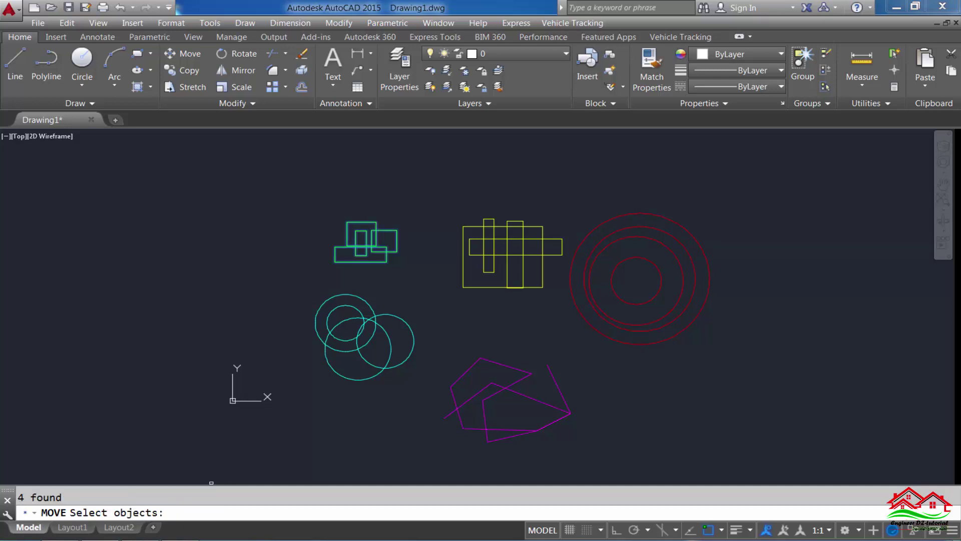
pyautogui.press('Return')
pyautogui.click(265, 250)
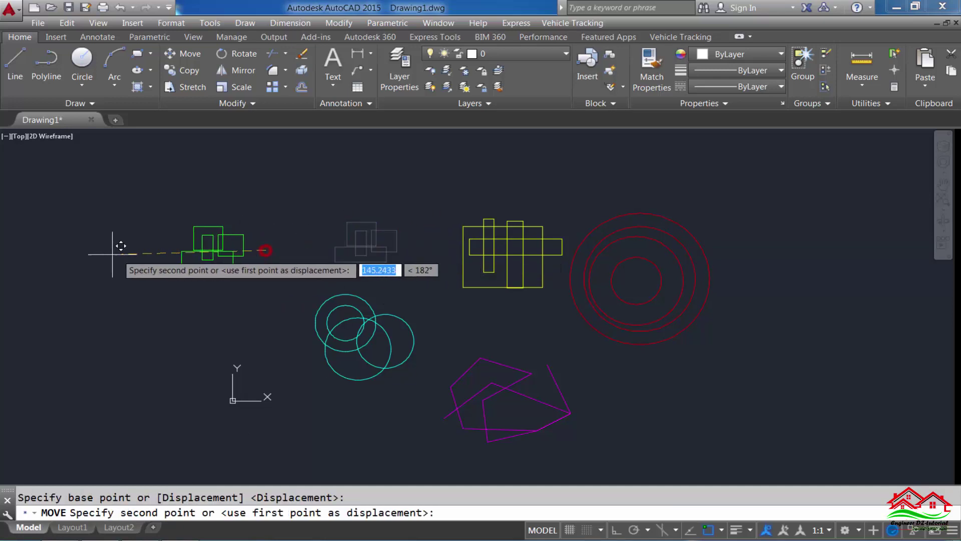
pyautogui.click(46, 278)
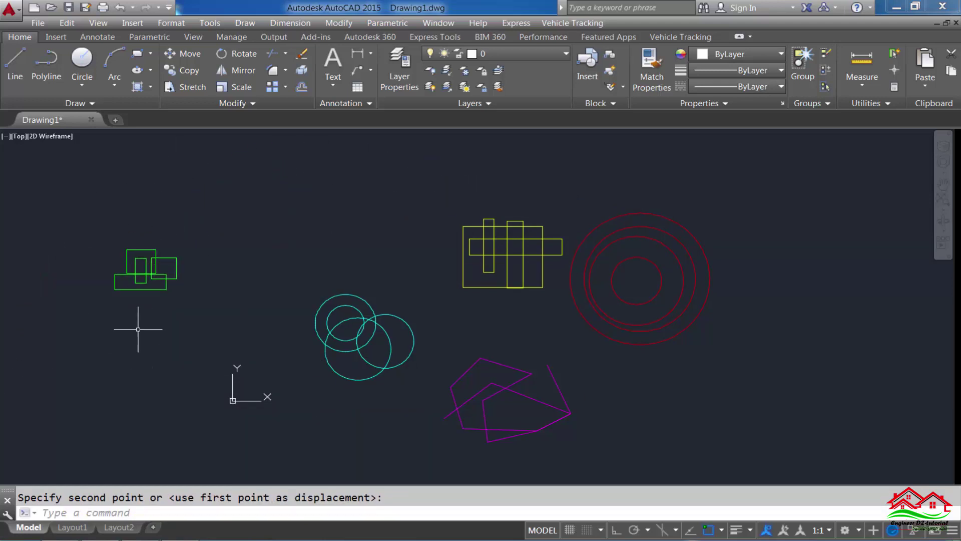
pyautogui.moveTo(281, 281); pyautogui.dragTo(312, 282, button='middle')
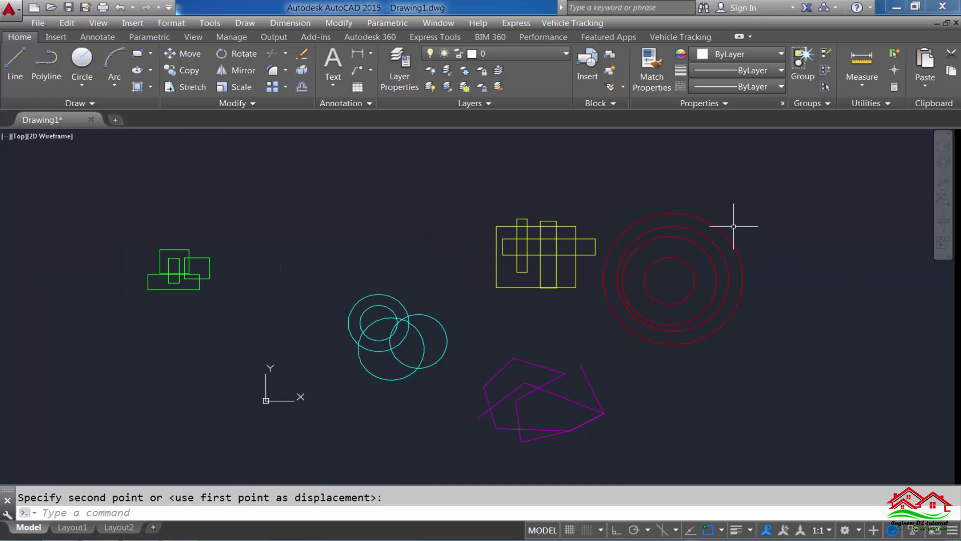
pyautogui.click(230, 512)
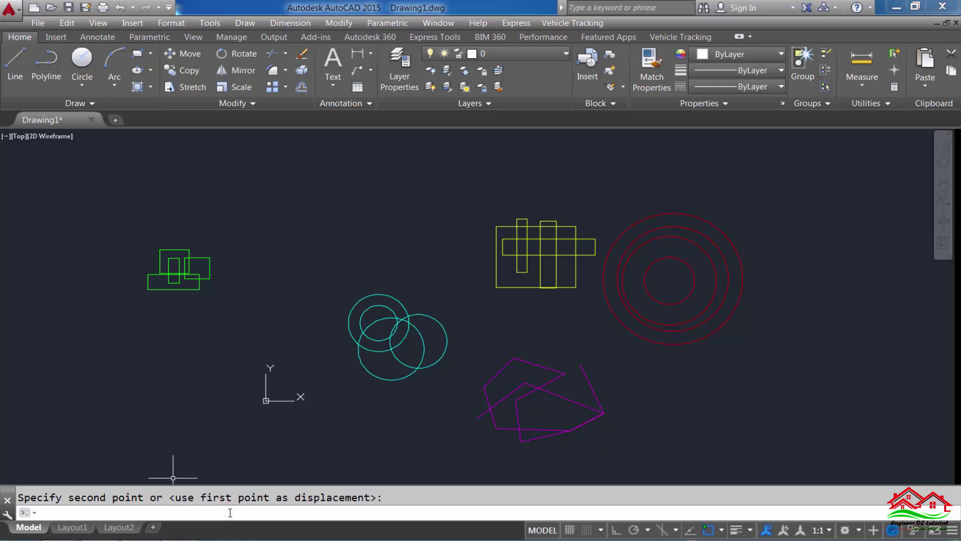
pyautogui.write('M')
# - Start MOVE and select groups A1 and A2 by name
pyautogui.press('Return')
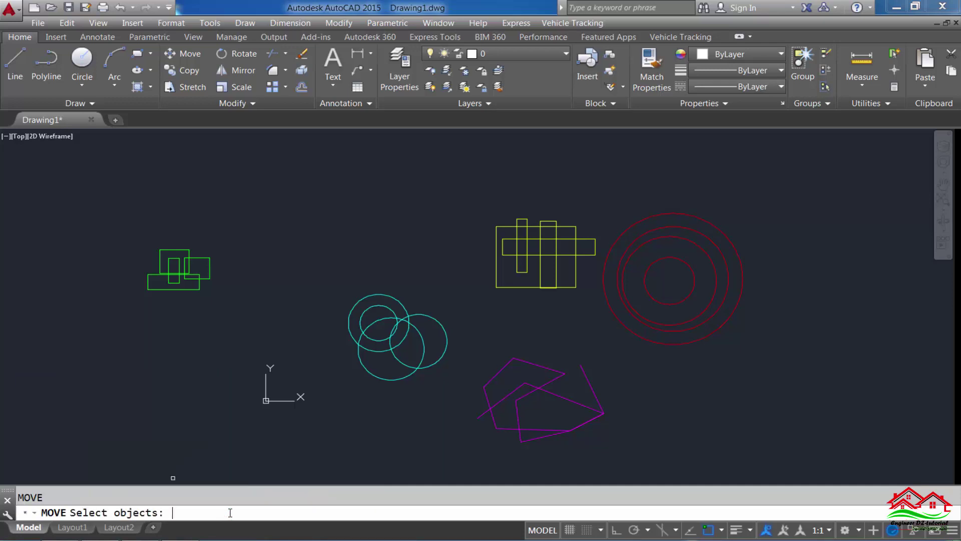
pyautogui.click(199, 515)
pyautogui.write('g')
pyautogui.press('Return')
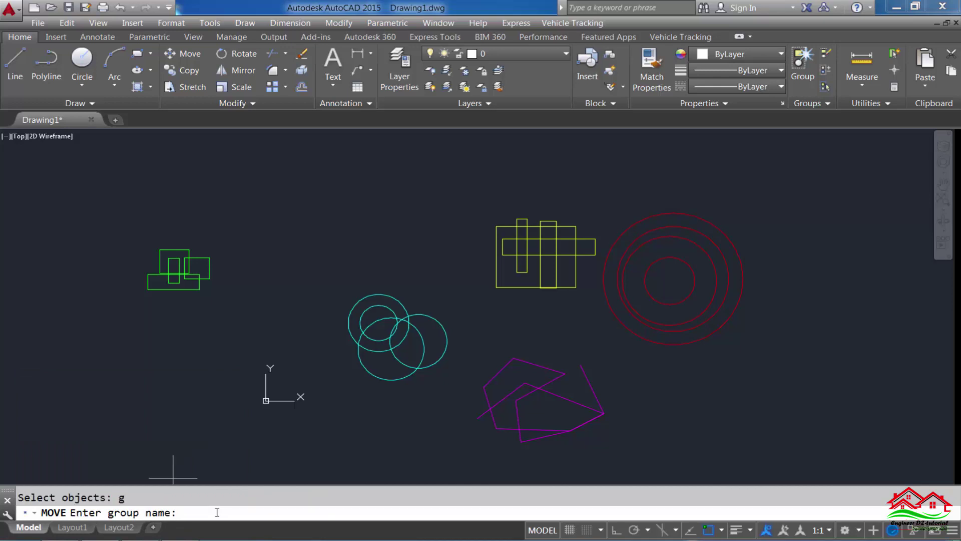
pyautogui.click(216, 511)
pyautogui.write('a')
pyautogui.write('1')
pyautogui.press('Return')
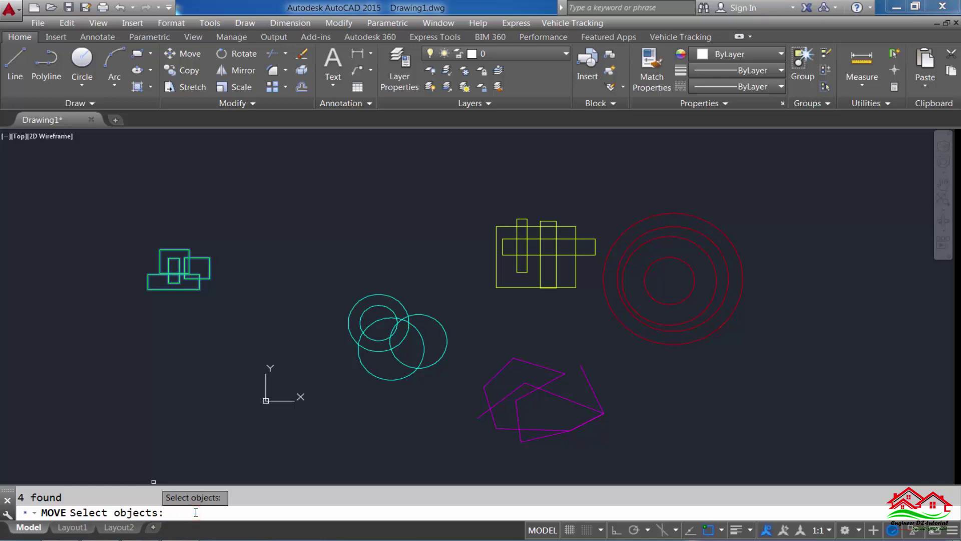
pyautogui.write('g')
pyautogui.press('Return')
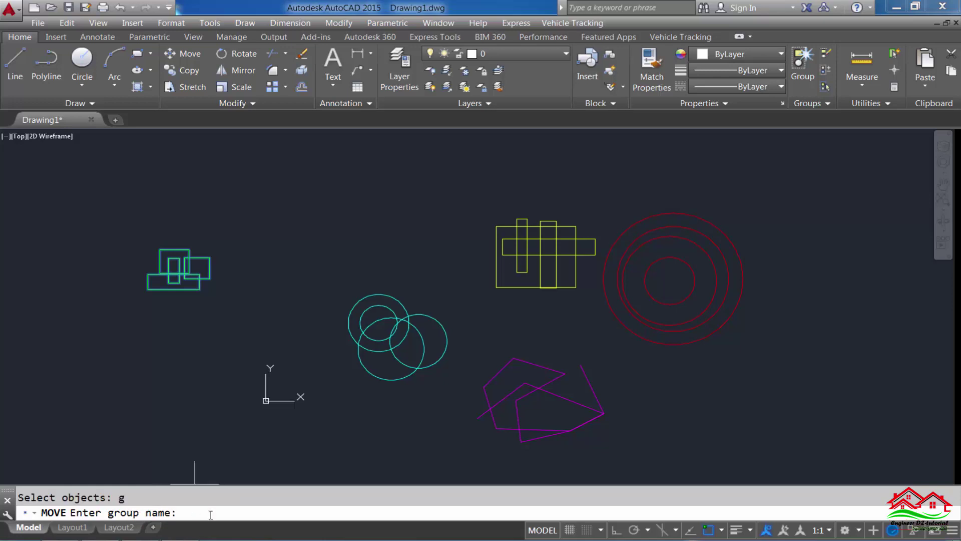
pyautogui.click(210, 514)
pyautogui.write('a')
pyautogui.write('2')
pyautogui.press('Return')
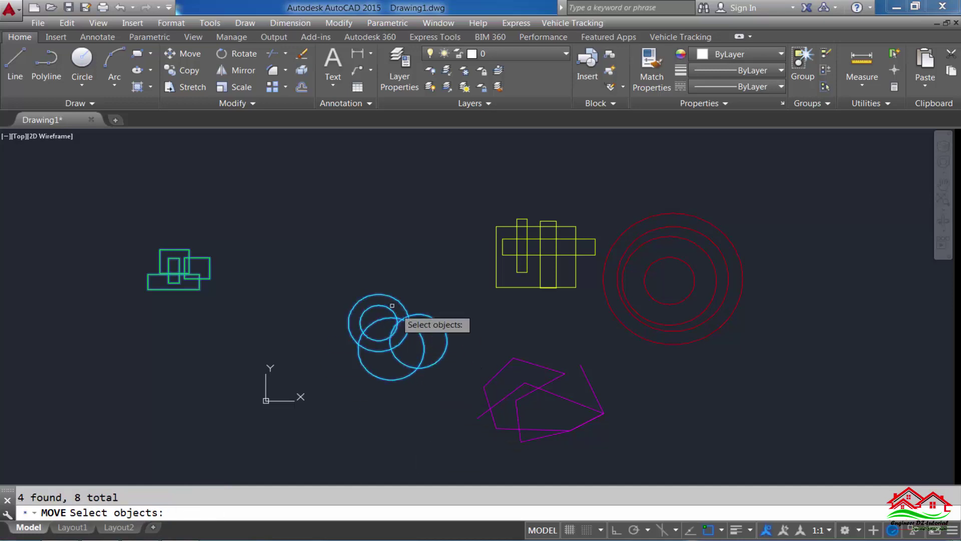
# - Add group A3, then move all three groups up and to the left
pyautogui.click(194, 511)
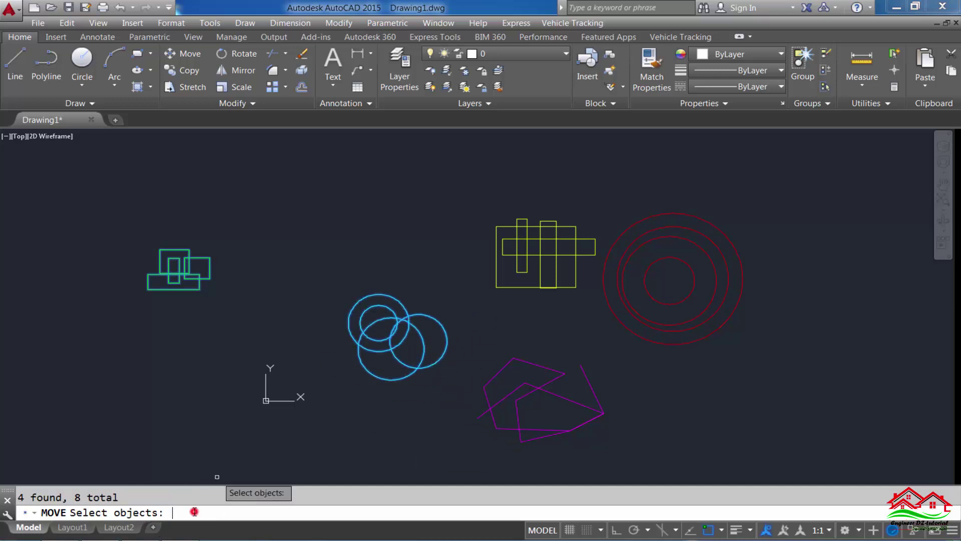
pyautogui.write('g')
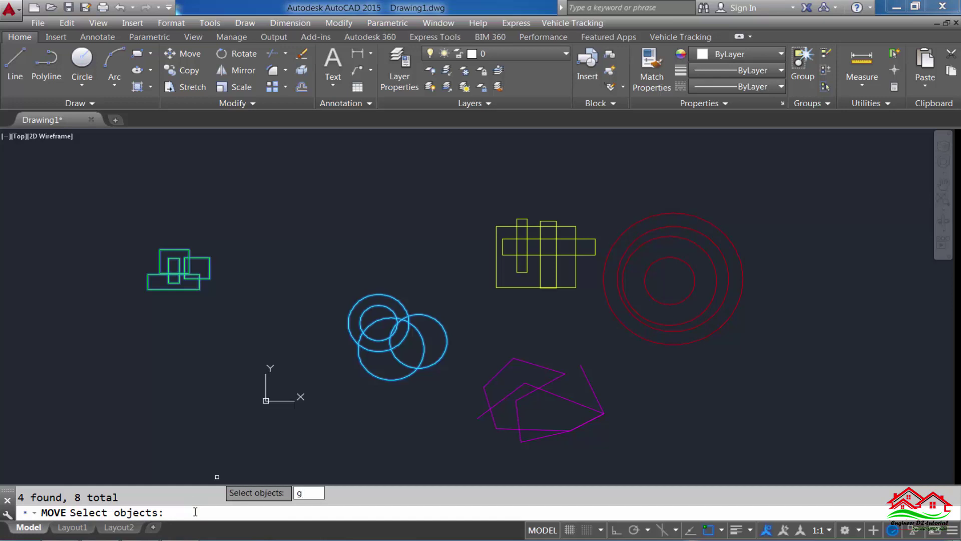
pyautogui.press('Return')
pyautogui.click(195, 511)
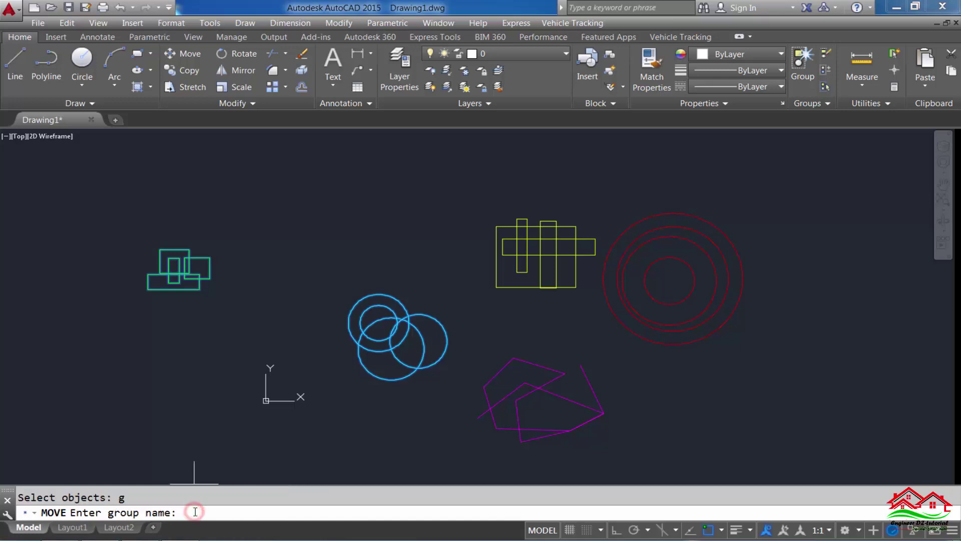
pyautogui.write('a3')
pyautogui.press('Return')
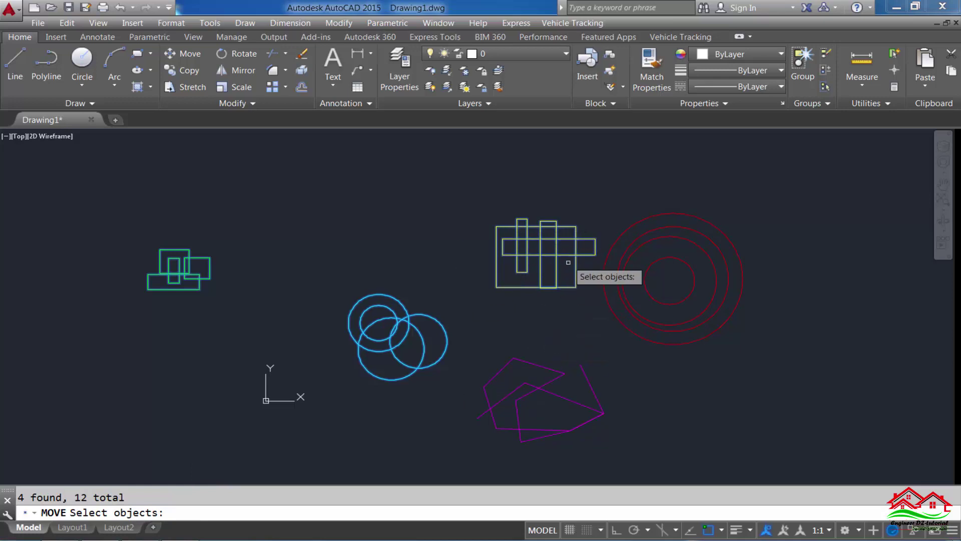
pyautogui.scroll(-2, 581, 275)
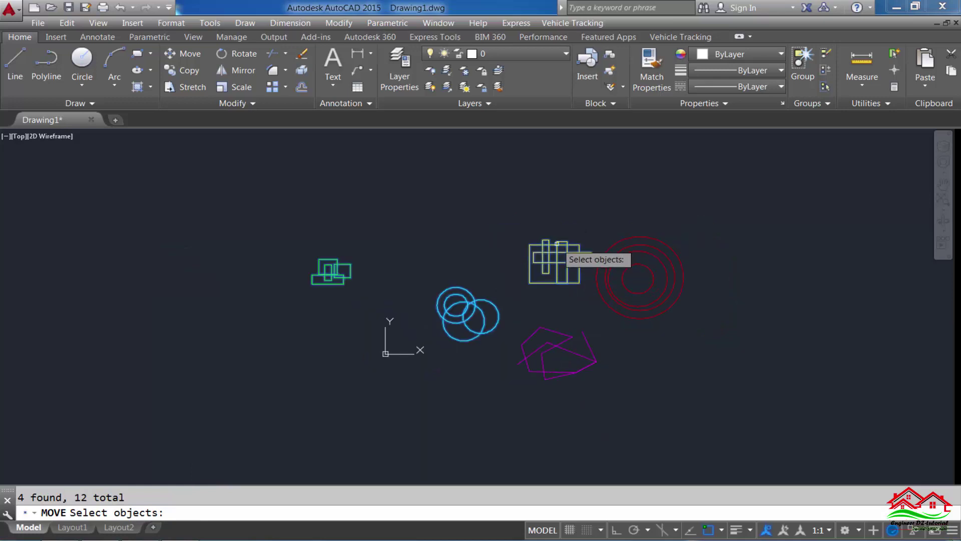
pyautogui.scroll(1, 550, 265)
pyautogui.press('Return')
pyautogui.click(466, 270)
pyautogui.scroll(2, 401, 185)
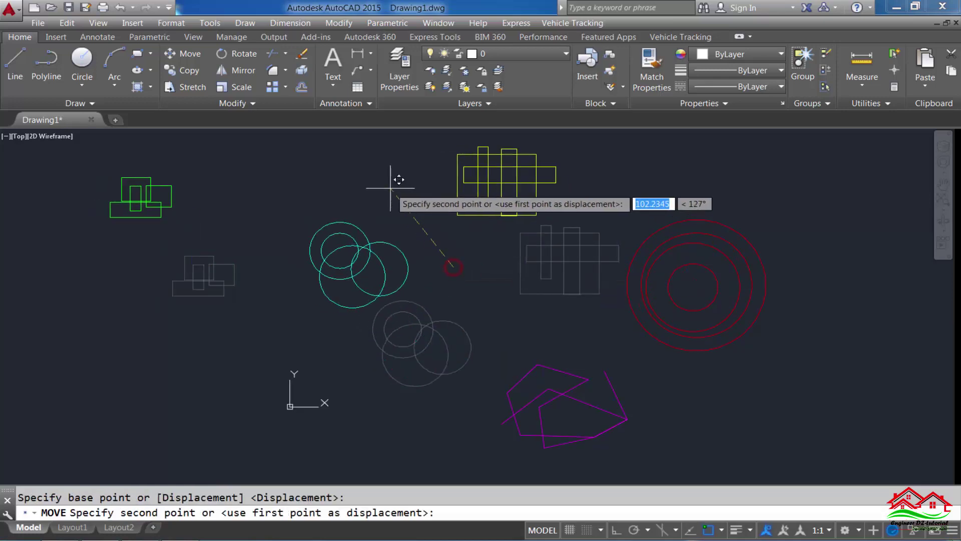
pyautogui.scroll(-4, 533, 200)
pyautogui.click(369, 299)
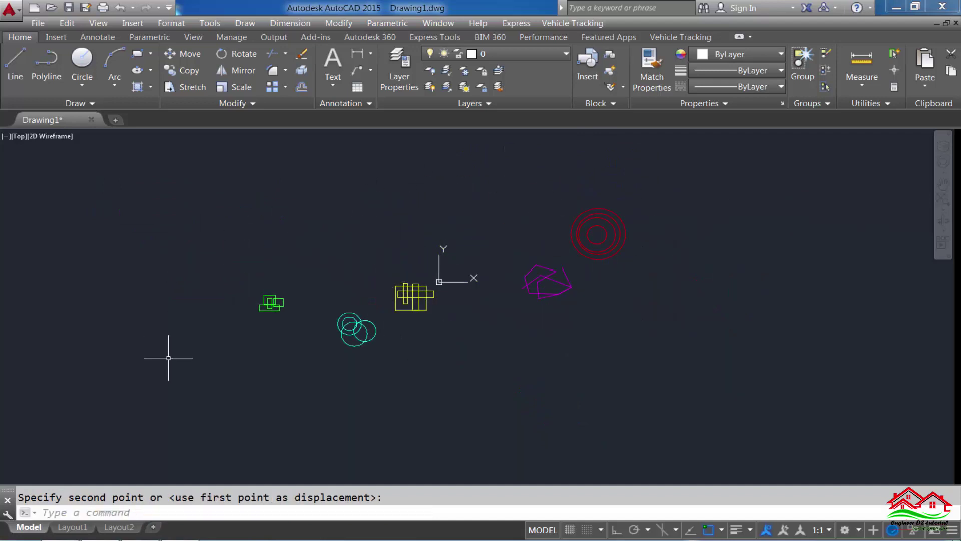